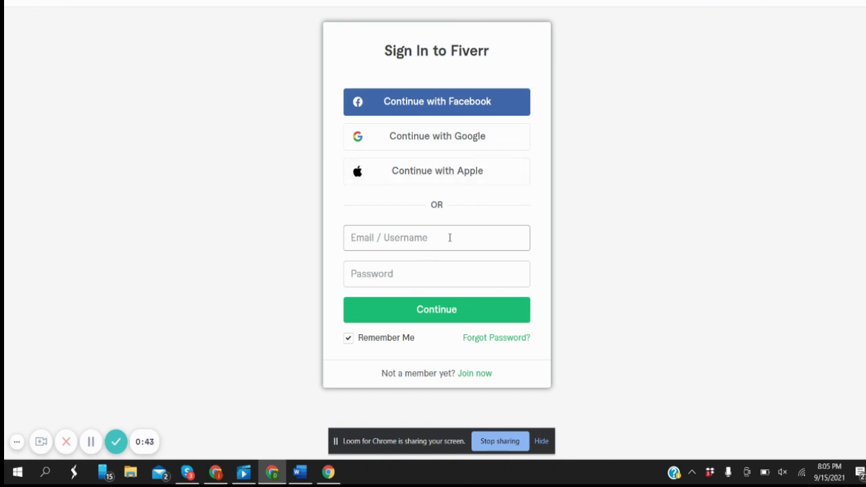
# Sign up for a new Fiverr account with an available username and a password
pyautogui.click(476, 375)
pyautogui.click(410, 241)
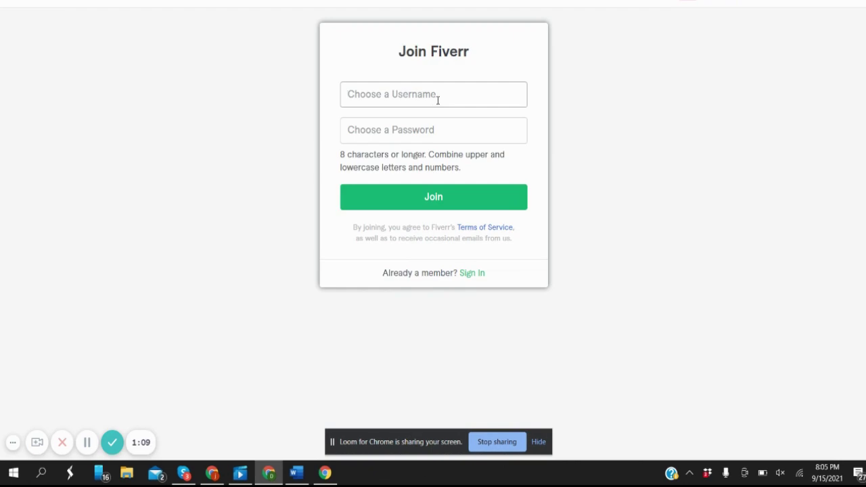
pyautogui.write('DEVIOTECH')
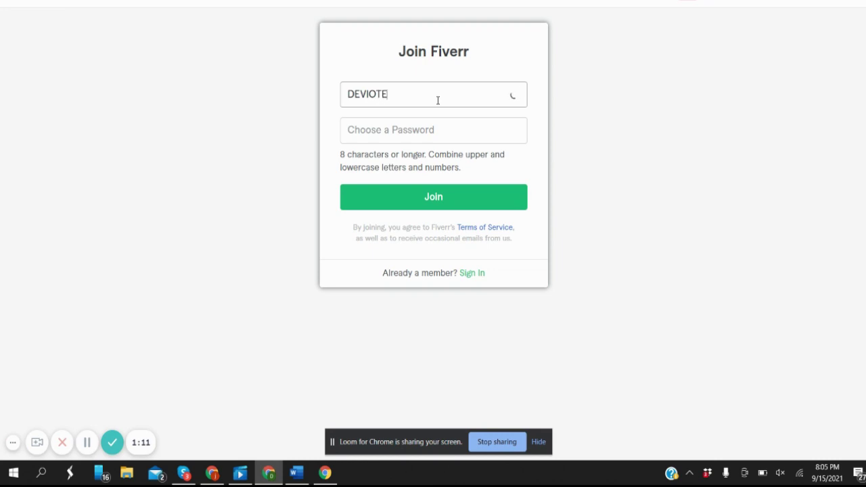
pyautogui.click(438, 100)
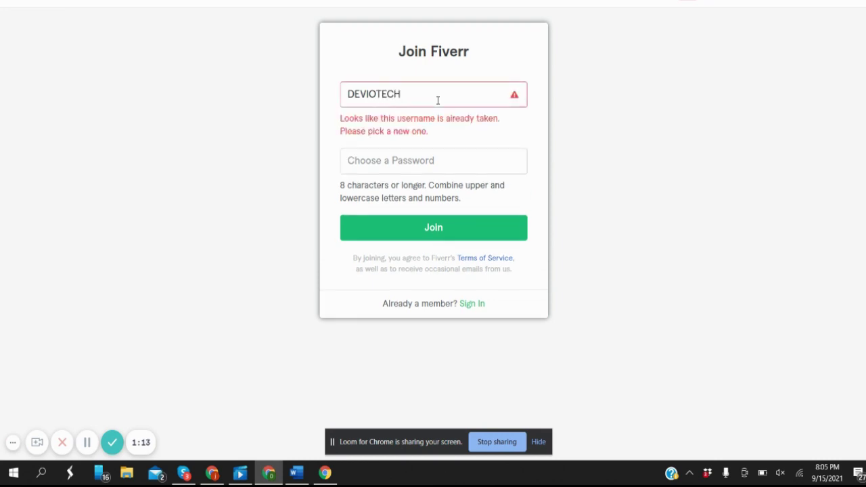
pyautogui.click(430, 130)
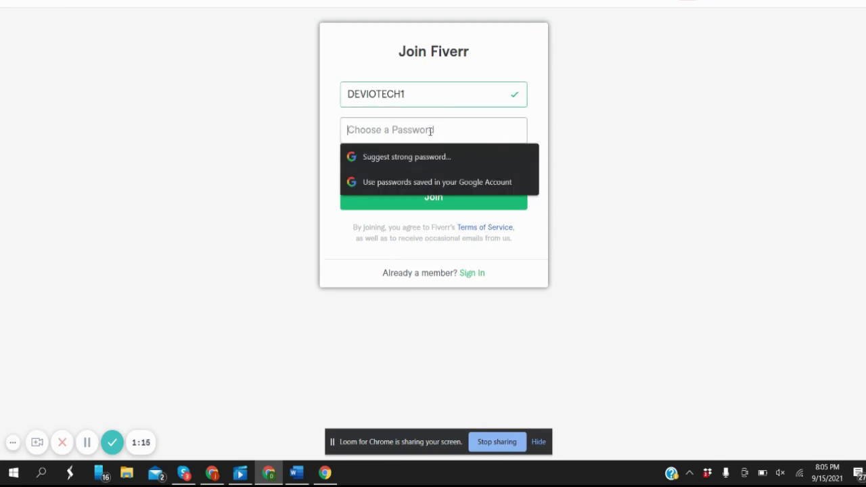
pyautogui.write('4')
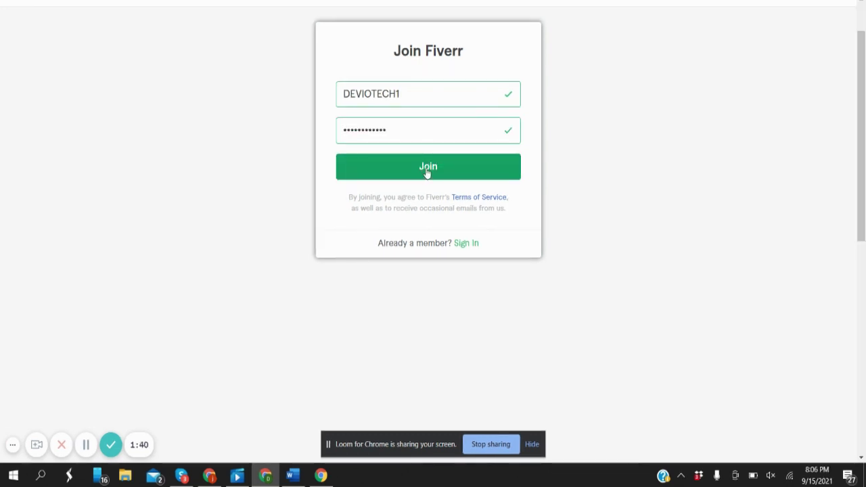
pyautogui.click(428, 169)
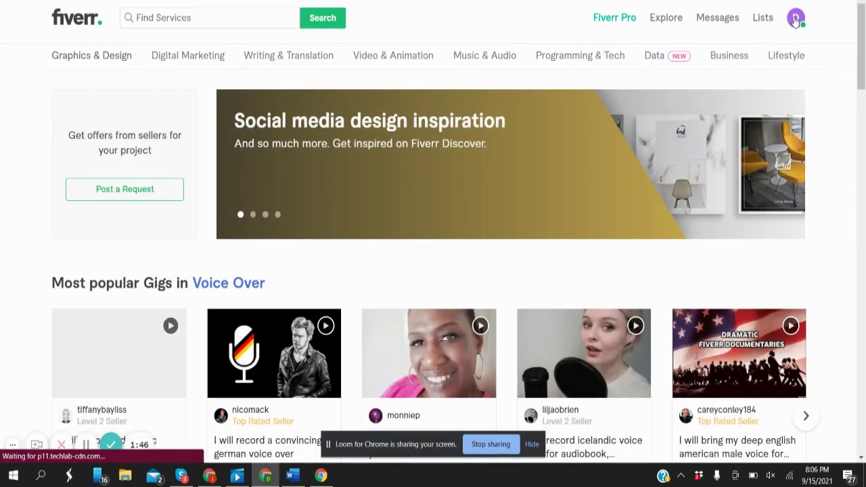
# Open the account's profile page from the avatar menu, saving the password in Chrome
pyautogui.click(796, 19)
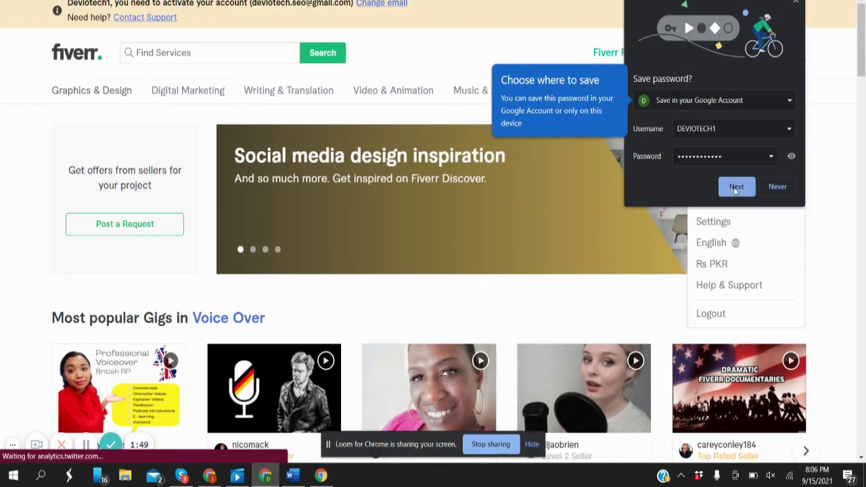
pyautogui.click(736, 187)
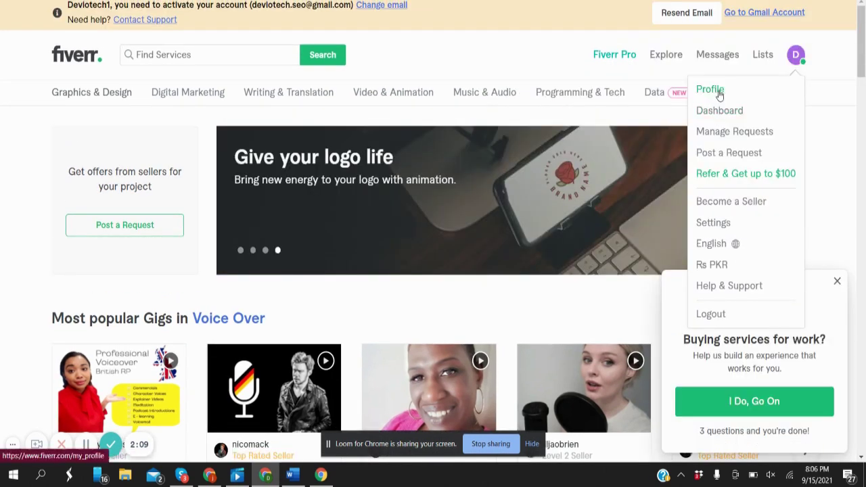
pyautogui.click(719, 94)
# Bring up the file picker for a new profile photo
pyautogui.scroll(8, 342, 223)
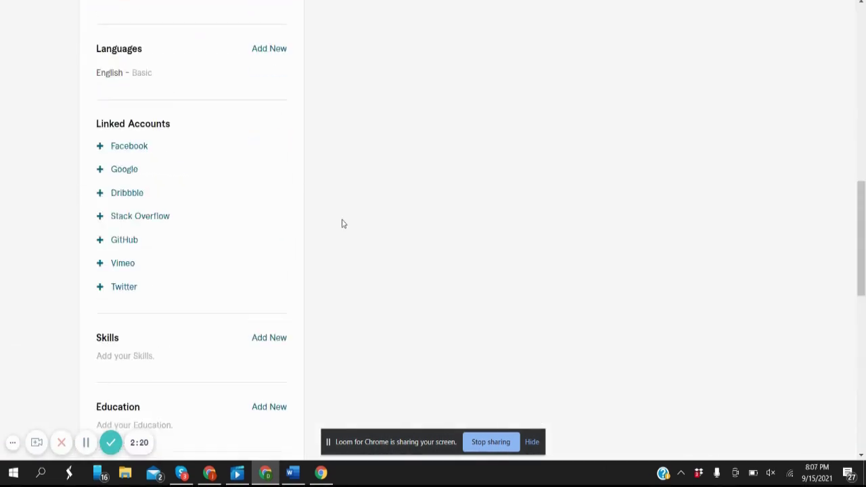
pyautogui.scroll(5, 342, 223)
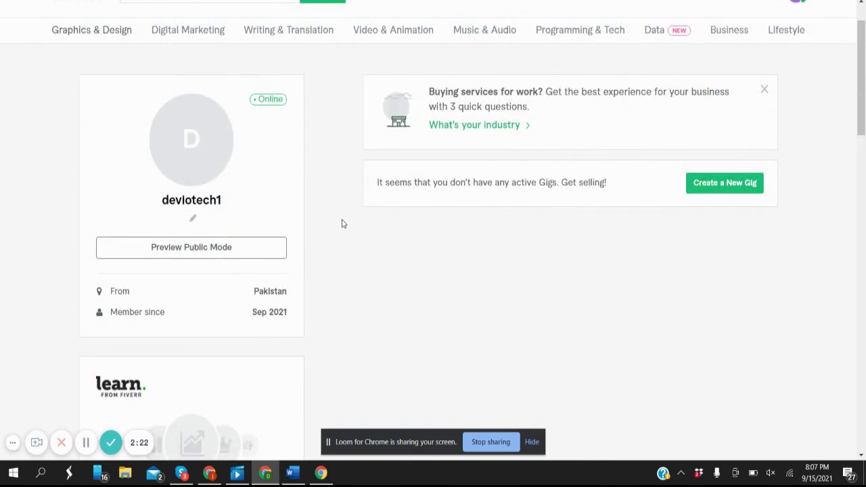
pyautogui.scroll(-2, 343, 223)
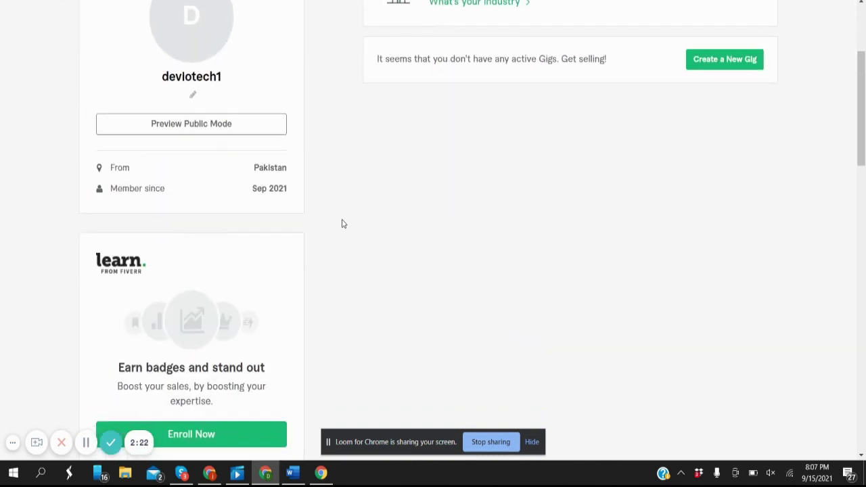
pyautogui.scroll(1, 192, 100)
pyautogui.scroll(2, 193, 99)
pyautogui.click(192, 93)
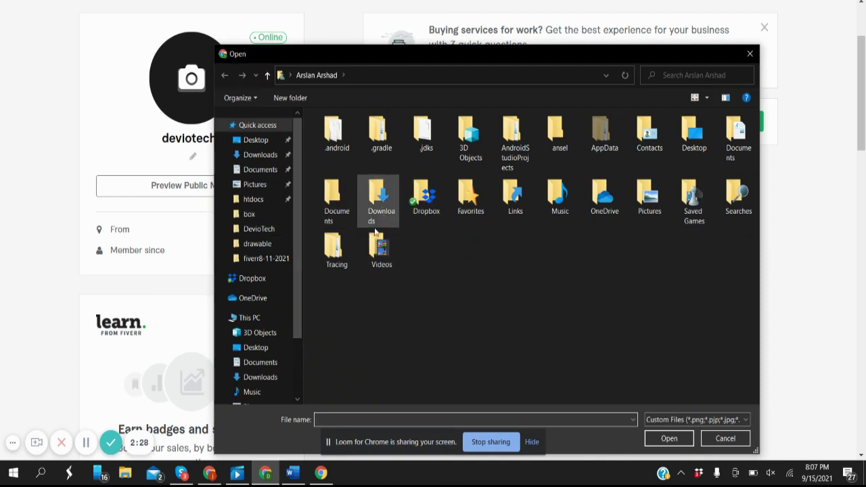
# Upload the garden .jpg from the Downloads folder as the profile picture
pyautogui.click(256, 142)
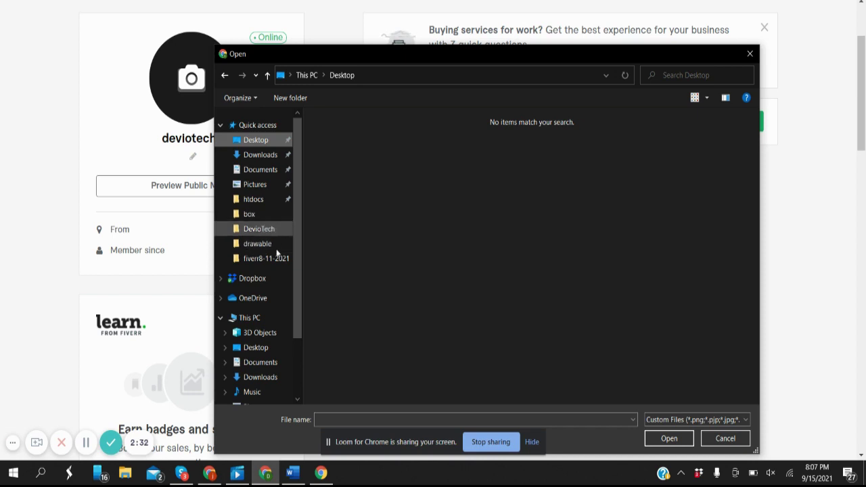
pyautogui.click(254, 349)
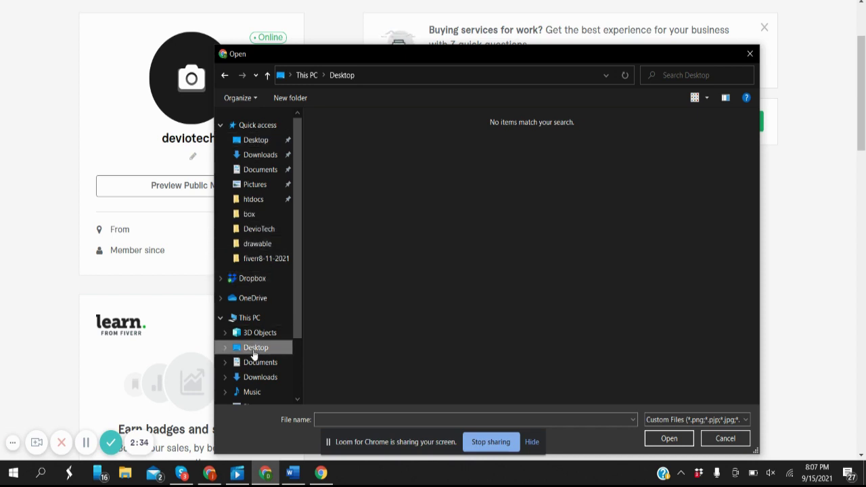
pyautogui.click(253, 377)
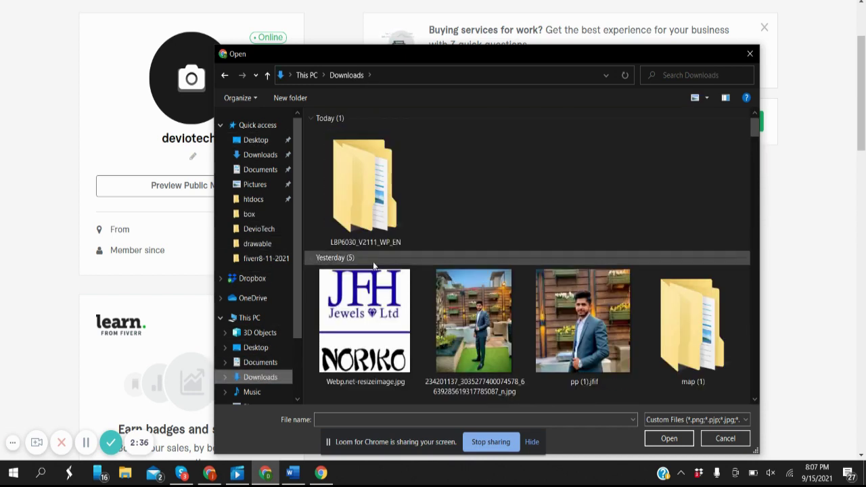
pyautogui.click(496, 340)
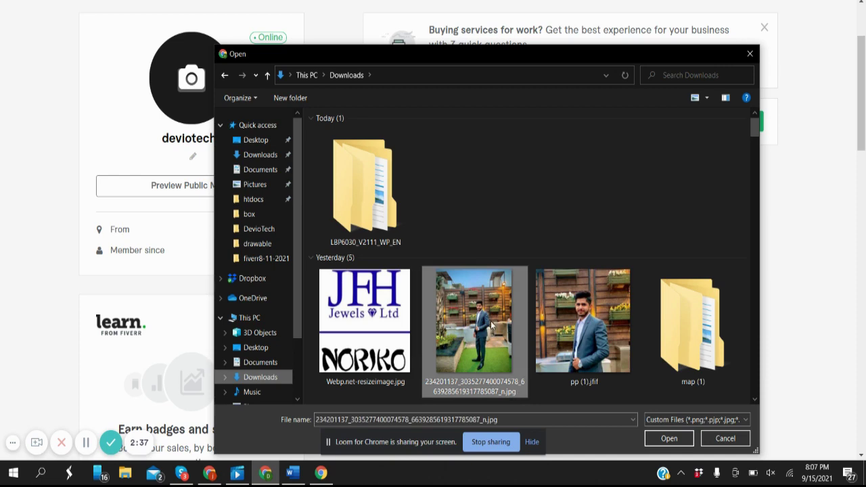
pyautogui.click(667, 439)
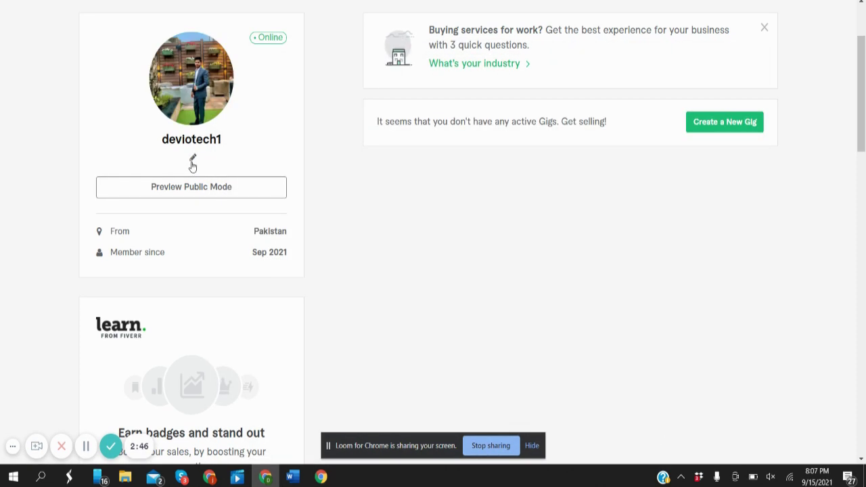
pyautogui.click(192, 157)
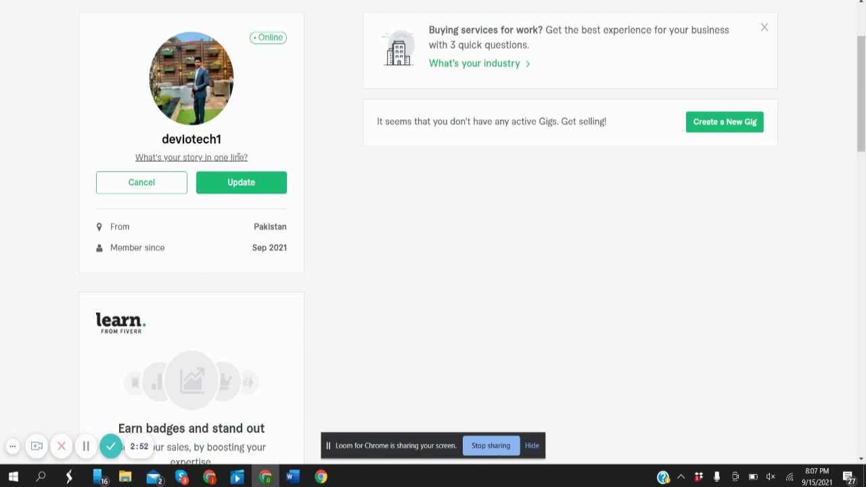
# Save 'Dedicated Team of Developers' as the profile's one-line tagline
pyautogui.write('De')
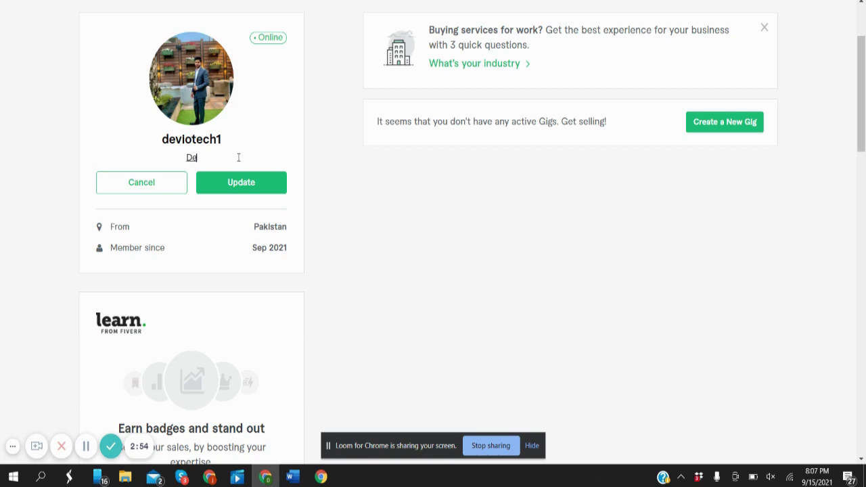
pyautogui.write('dica')
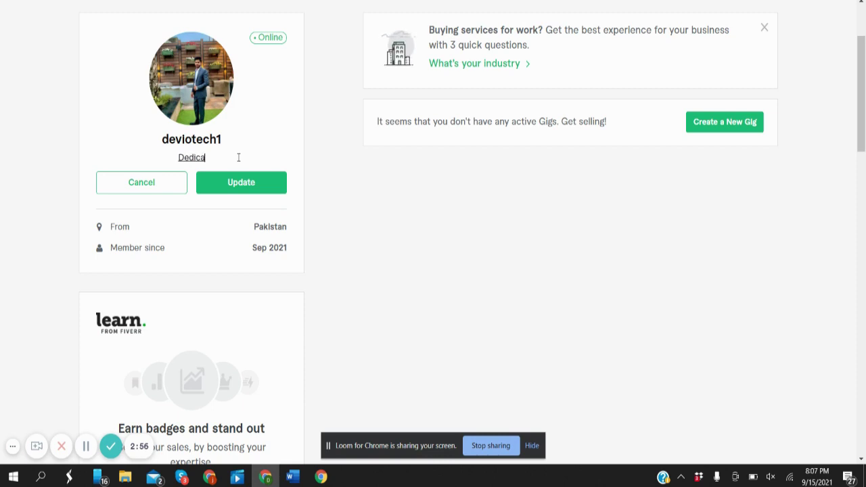
pyautogui.write('ted Team ')
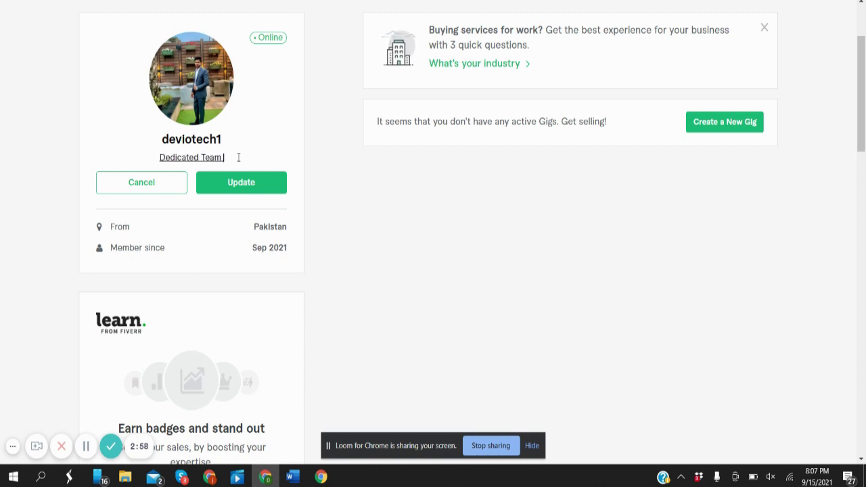
pyautogui.write('of Developers')
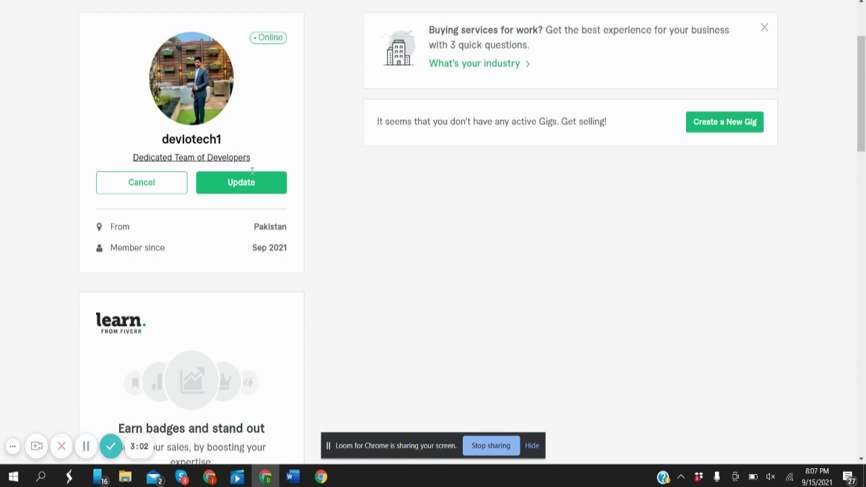
pyautogui.click(251, 182)
pyautogui.scroll(-2, 192, 240)
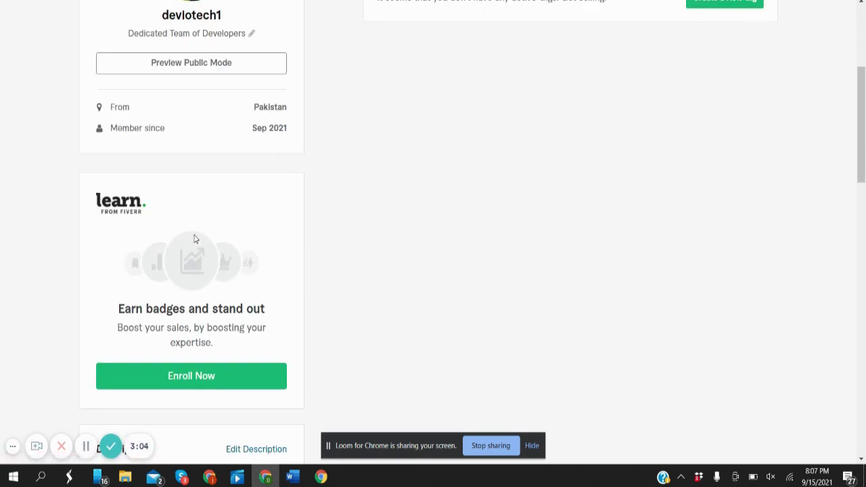
pyautogui.scroll(-2, 234, 223)
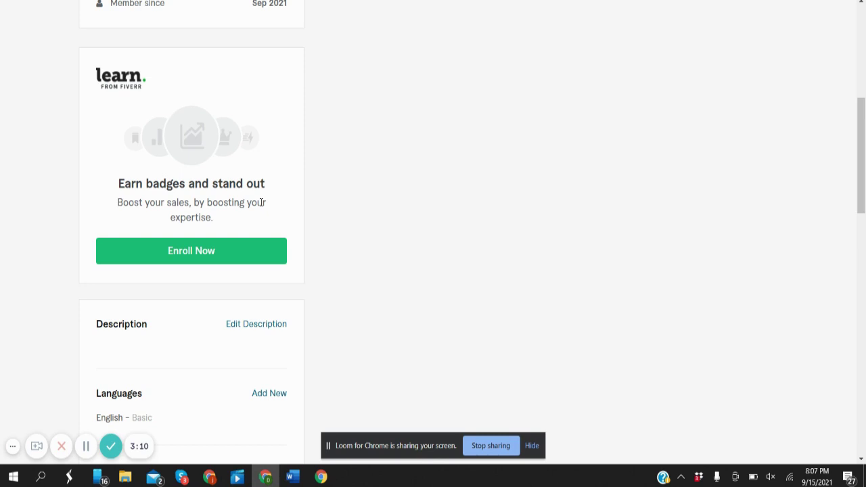
pyautogui.scroll(-3, 261, 202)
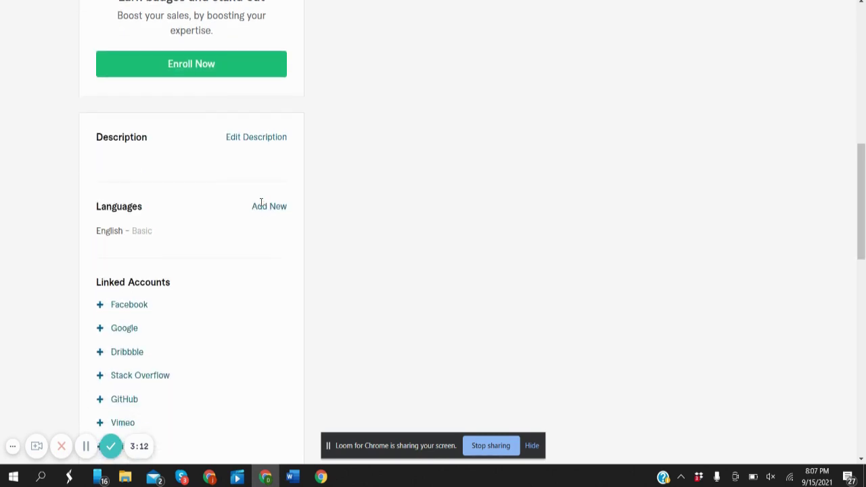
# Open the Description editor and select the prepared description paragraph in Word
pyautogui.click(263, 138)
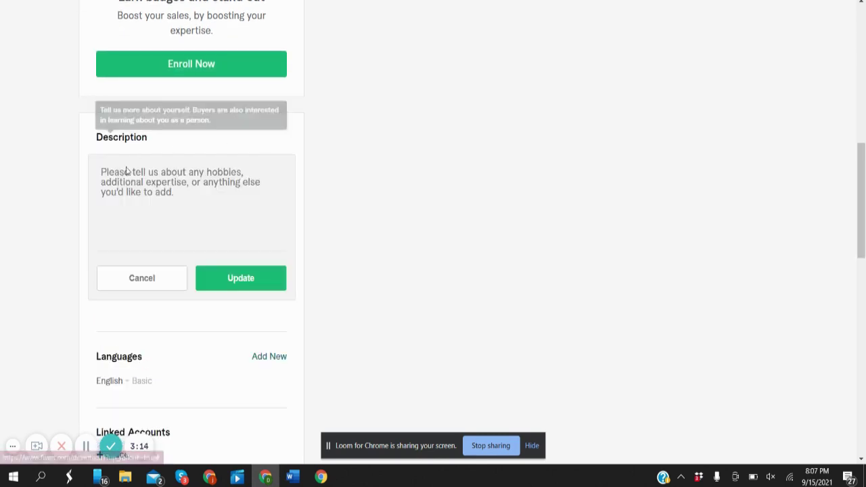
pyautogui.click(290, 476)
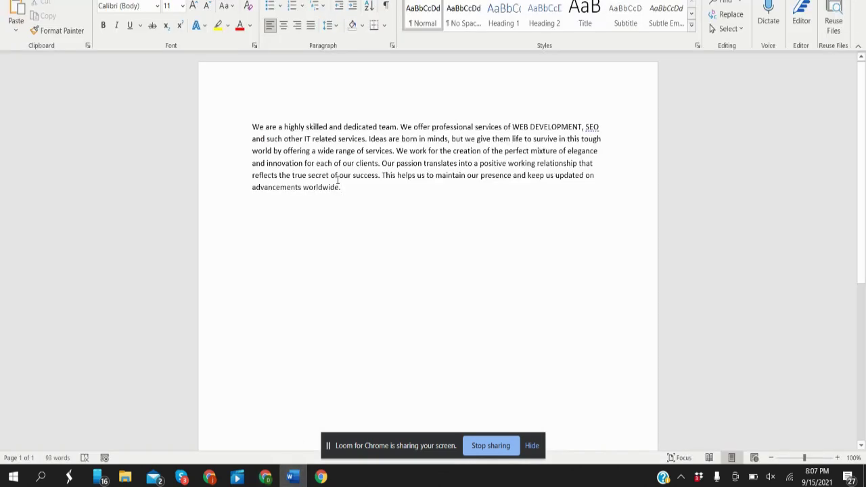
pyautogui.moveTo(346, 187); pyautogui.dragTo(227, 121)
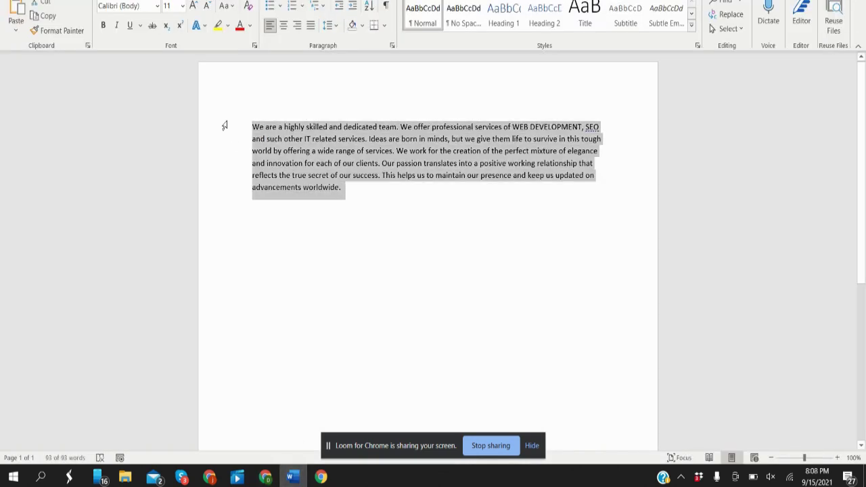
pyautogui.click(321, 476)
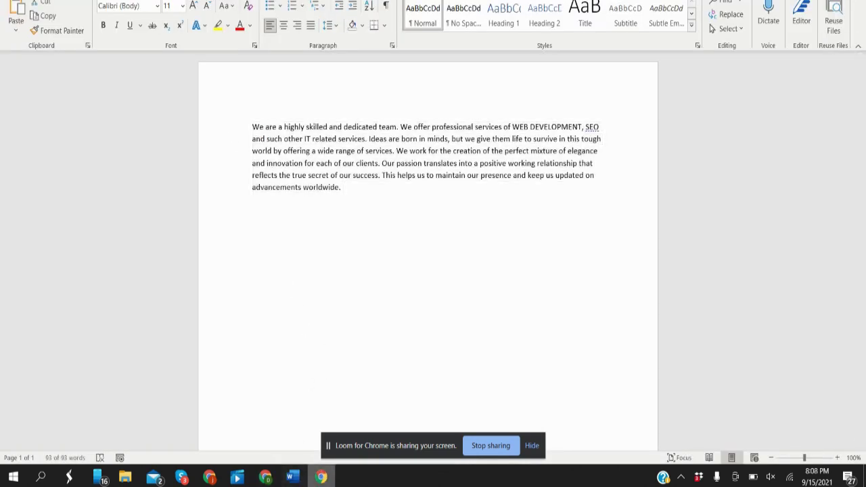
pyautogui.click(265, 477)
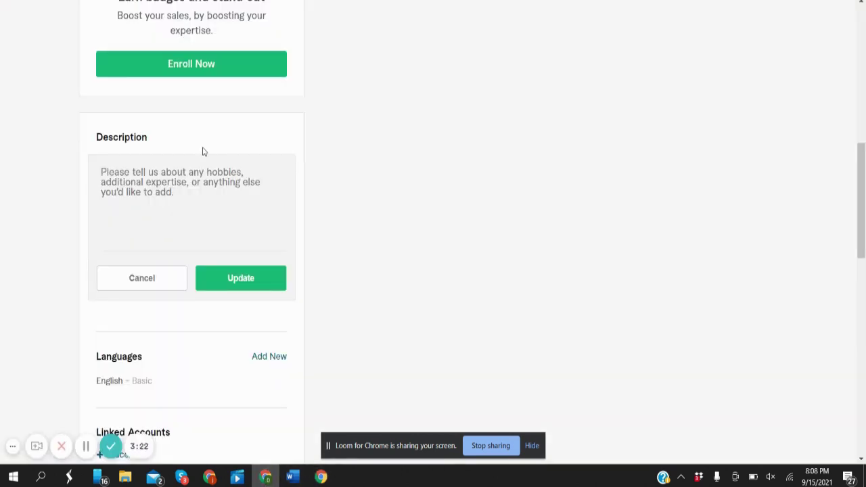
# Paste the team paragraph about web development, SEO and IT services into Description and save it
pyautogui.click(190, 193)
pyautogui.hotkey('ctrl', 'v')
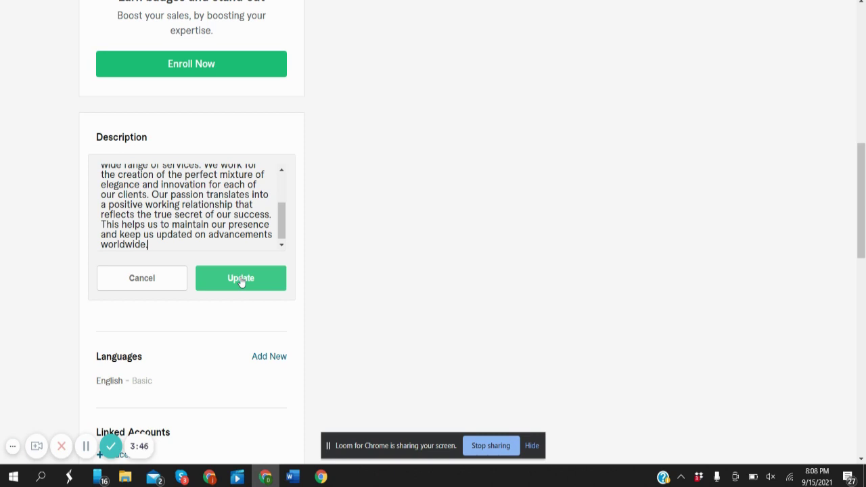
pyautogui.click(240, 278)
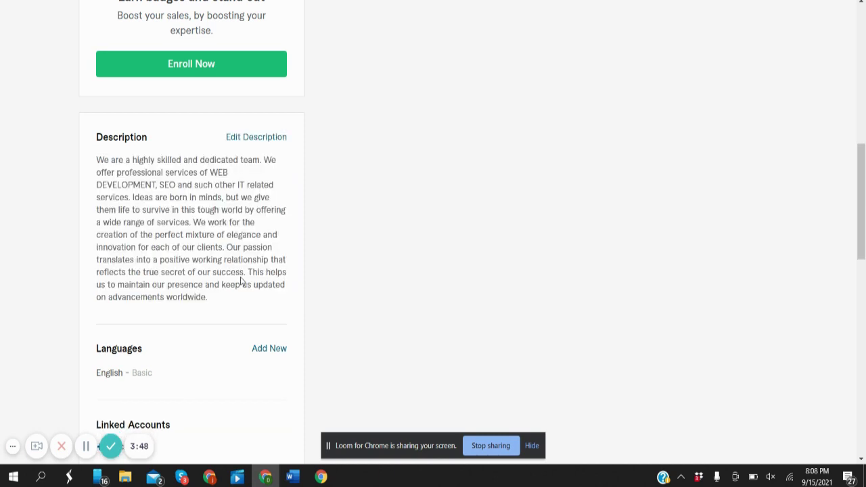
pyautogui.scroll(-2, 215, 286)
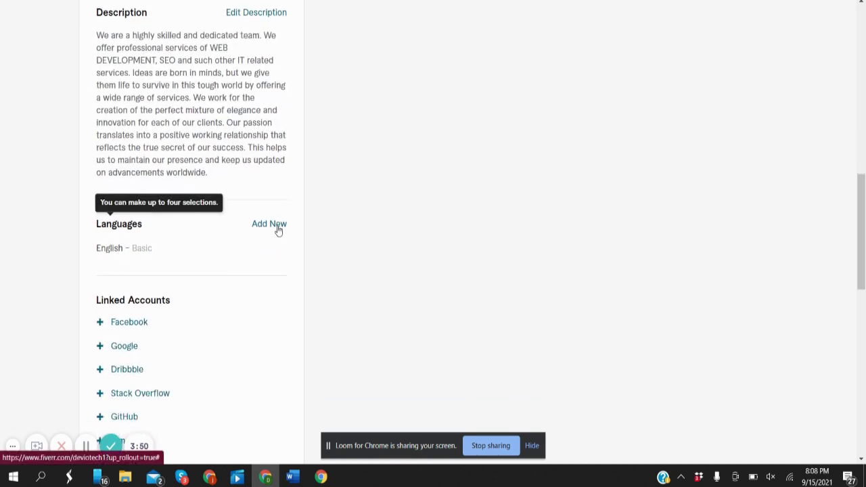
# Change the English language level from Basic to Fluent and update it
pyautogui.scroll(-1, 215, 271)
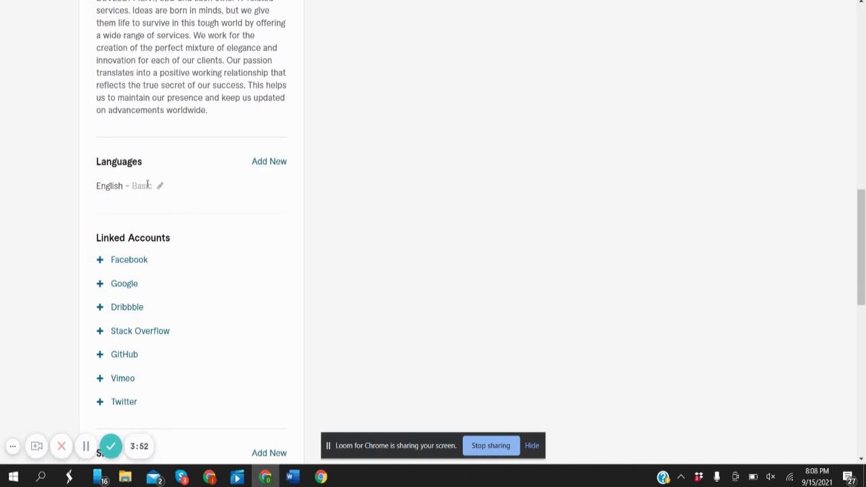
pyautogui.click(159, 189)
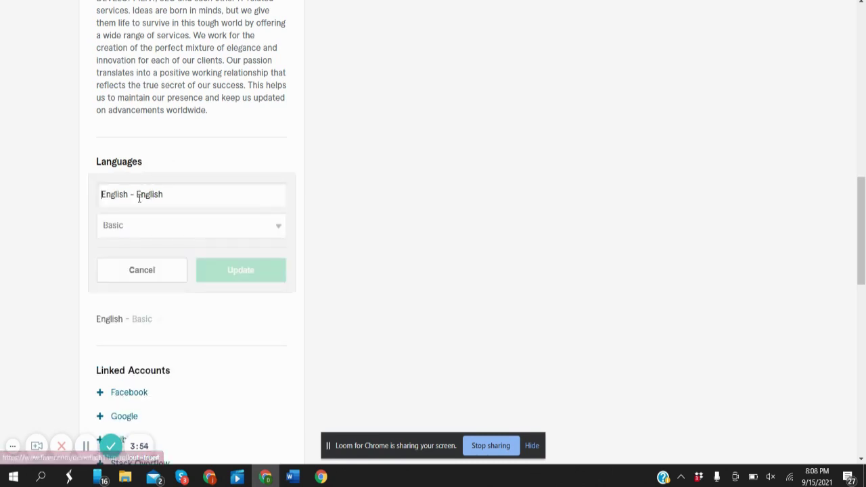
pyautogui.click(216, 225)
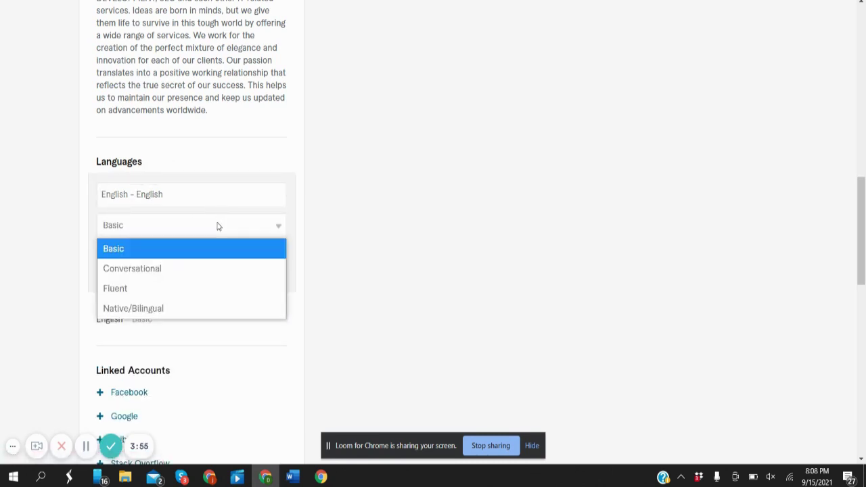
pyautogui.click(190, 291)
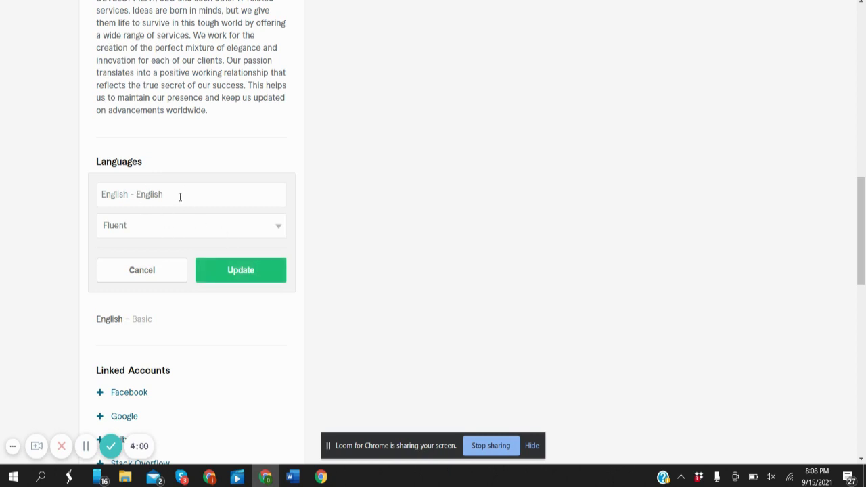
pyautogui.click(171, 235)
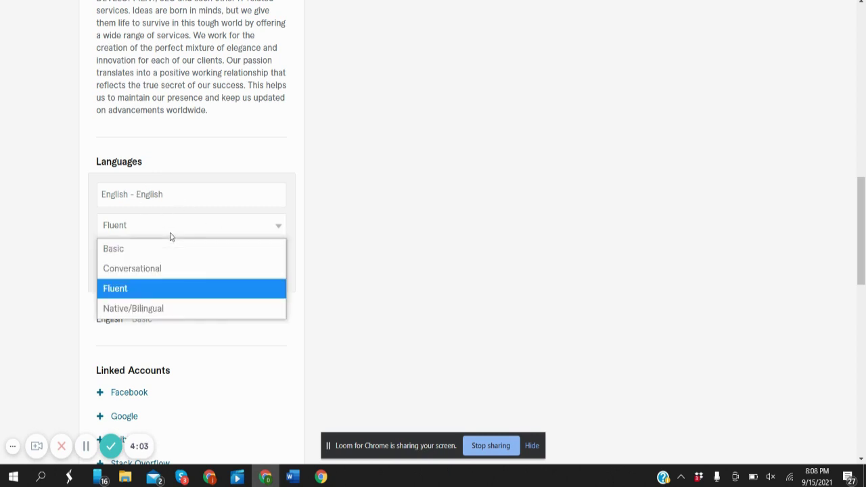
pyautogui.click(179, 288)
pyautogui.click(241, 270)
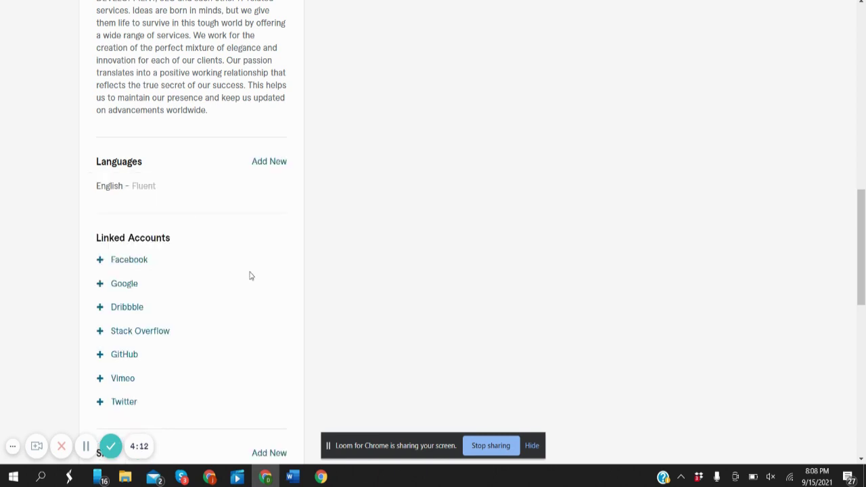
pyautogui.click(266, 163)
pyautogui.click(159, 195)
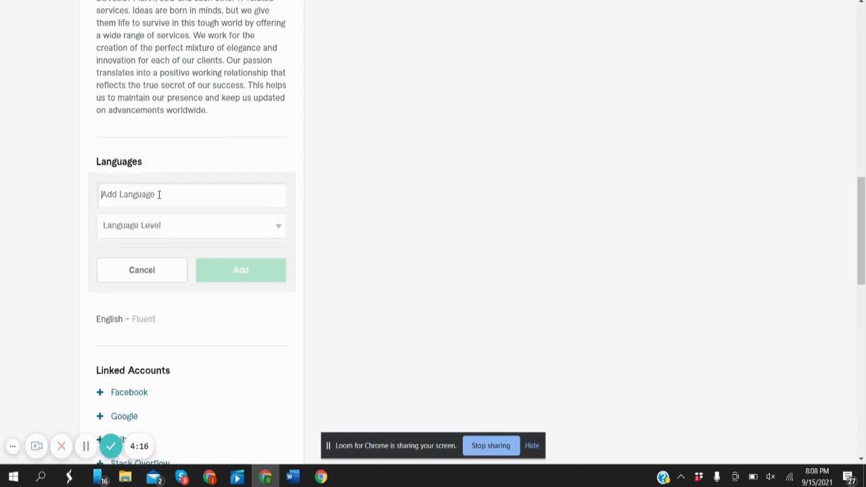
pyautogui.write('Ar')
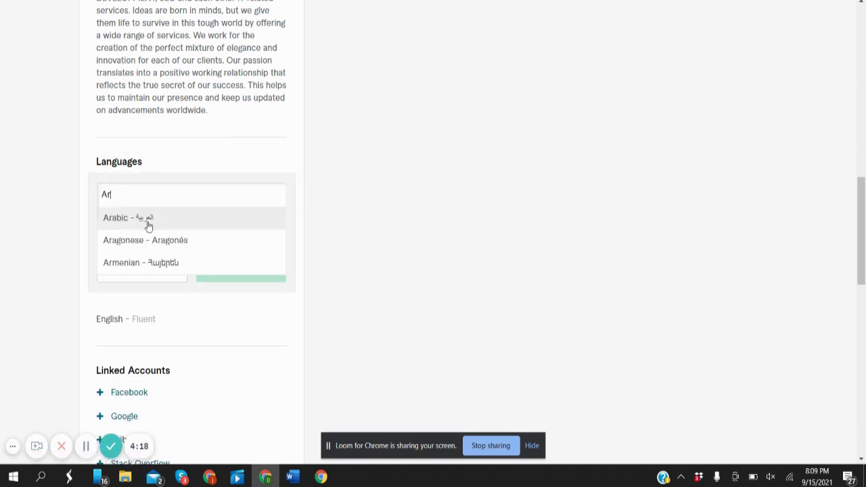
pyautogui.click(147, 223)
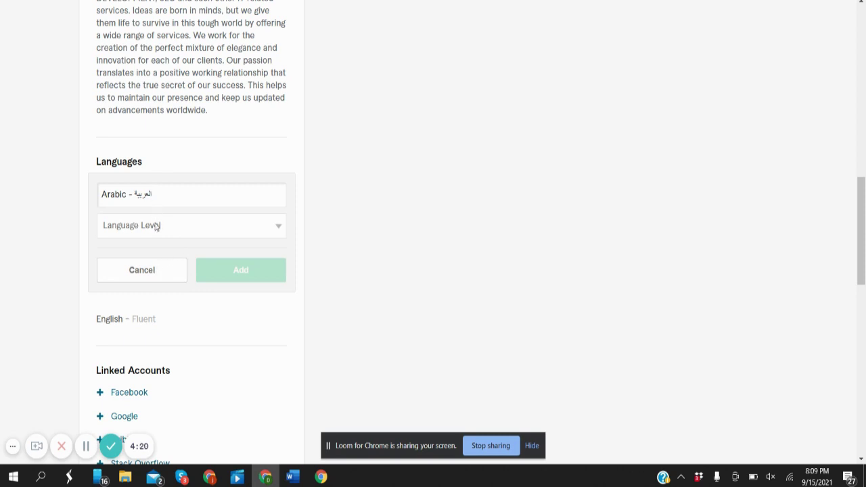
pyautogui.click(161, 231)
pyautogui.click(132, 234)
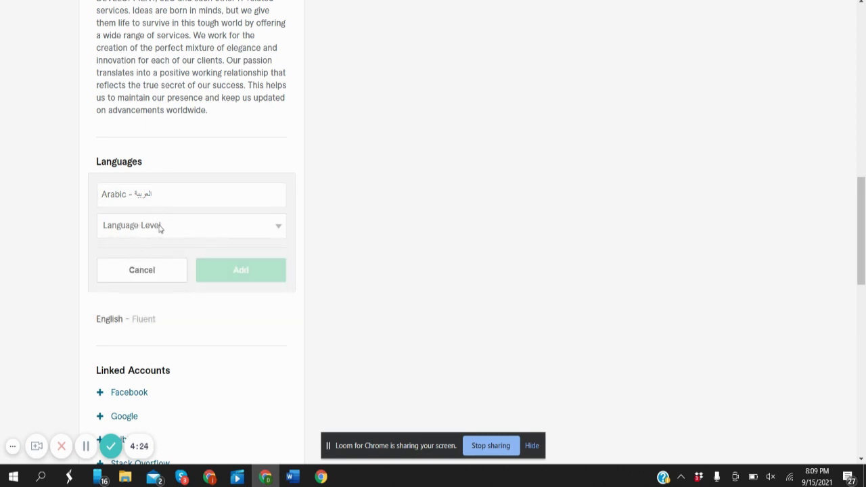
pyautogui.click(148, 272)
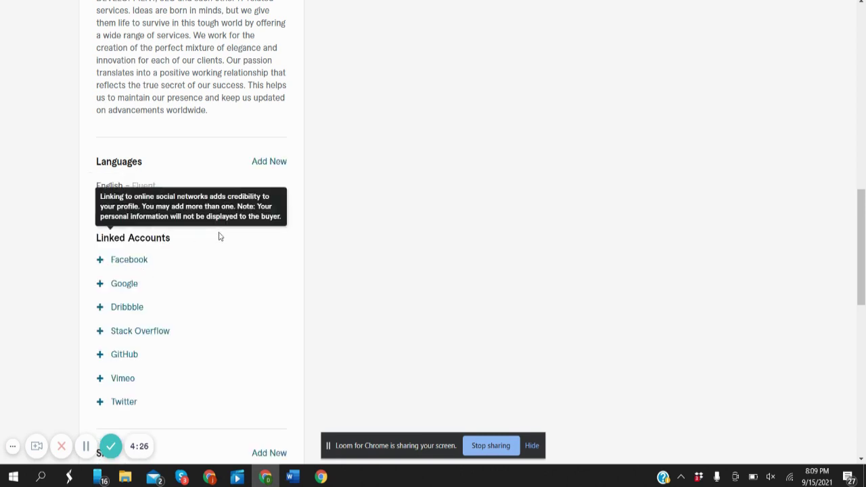
pyautogui.scroll(-2, 219, 236)
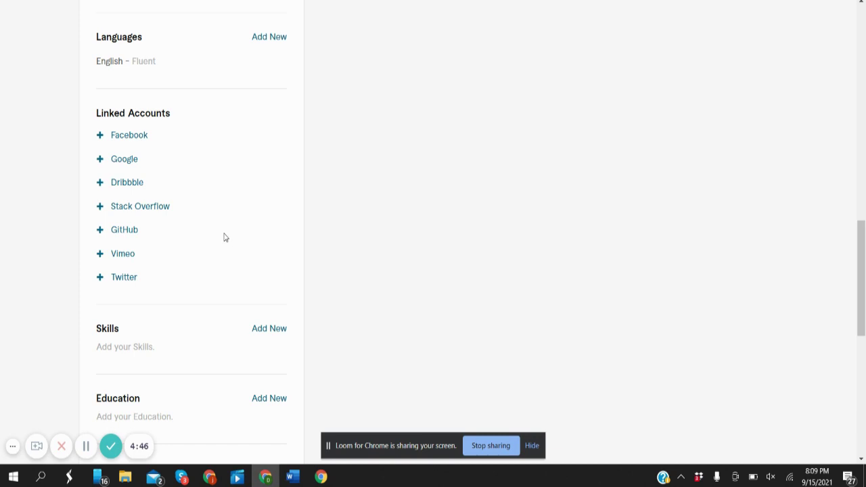
# Connect a Google account under Linked Accounts and open a new Skills entry form
pyautogui.click(125, 161)
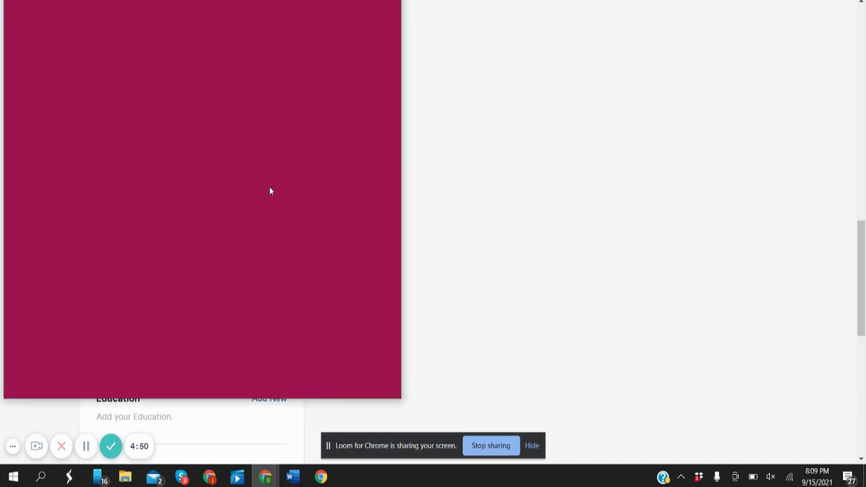
pyautogui.click(171, 190)
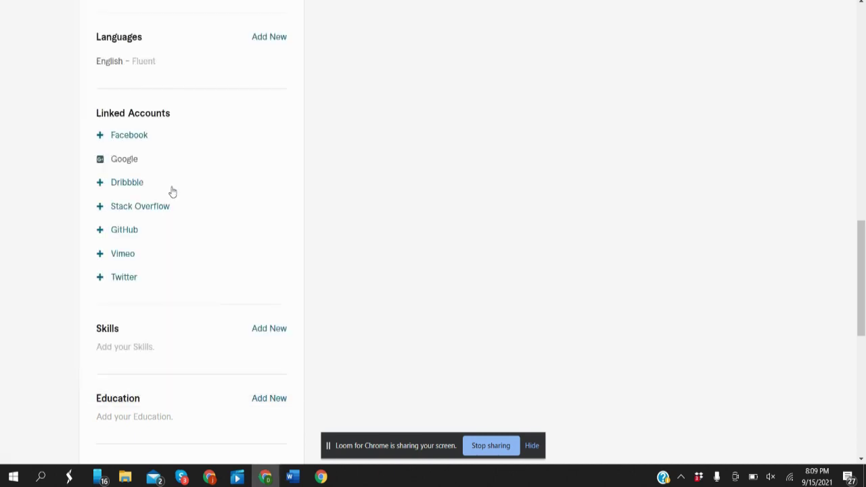
pyautogui.scroll(-3, 54, 264)
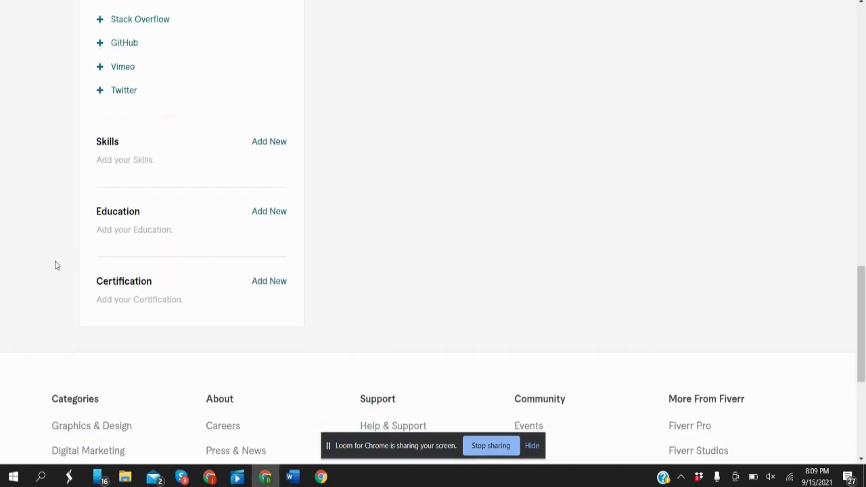
pyautogui.moveTo(200, 152)
pyautogui.click(273, 144)
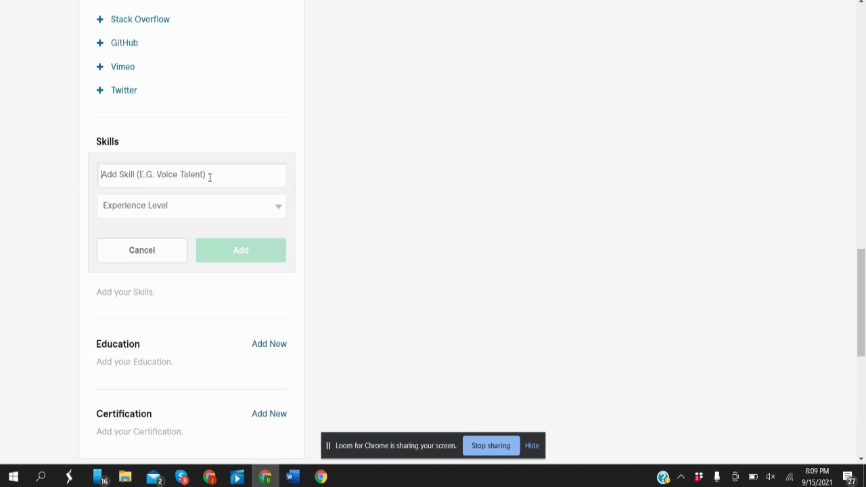
# Add Webdevelopmen as a profile skill
pyautogui.write('W')
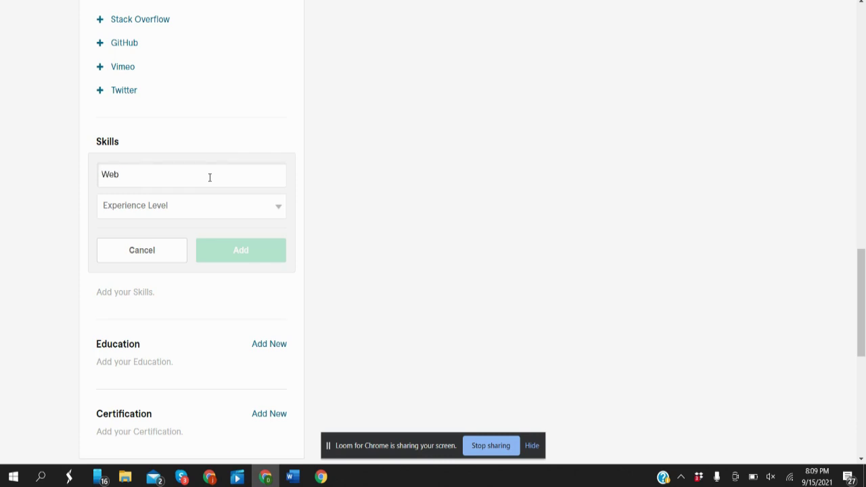
pyautogui.write('eb')
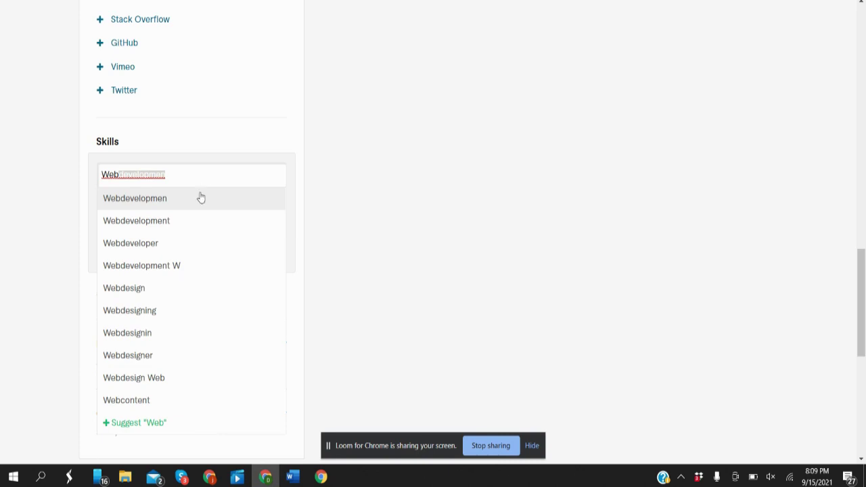
pyautogui.click(193, 200)
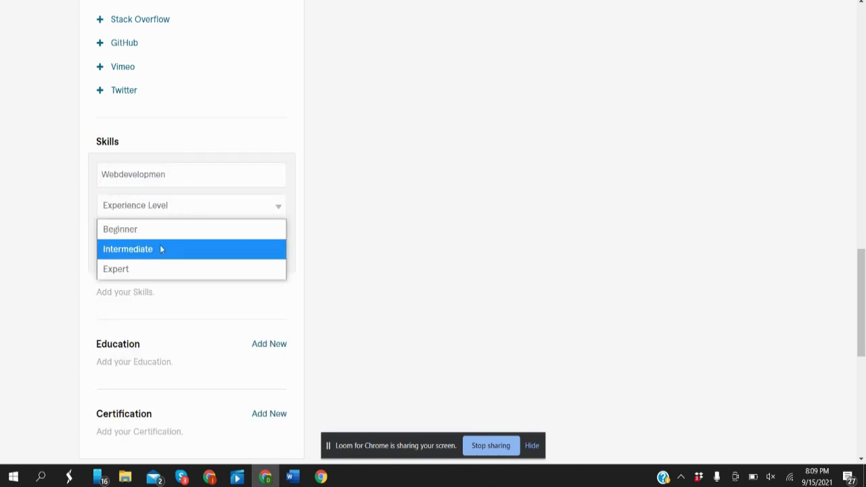
pyautogui.click(148, 268)
pyautogui.click(242, 255)
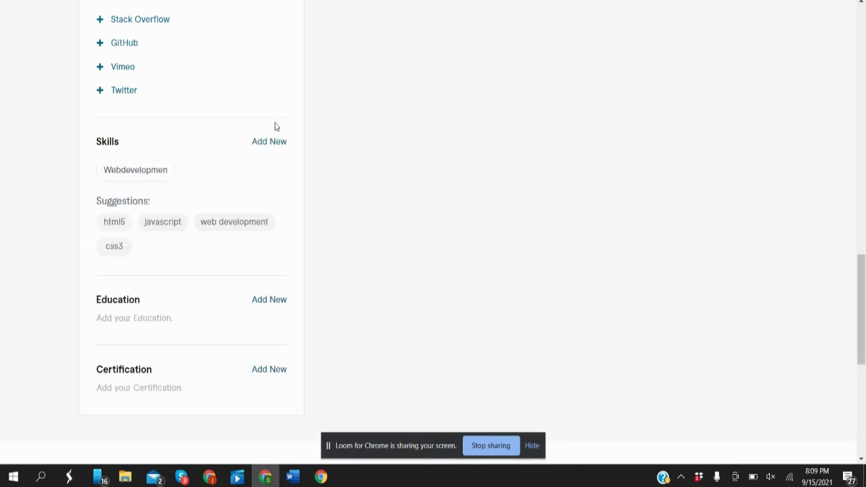
# Add Webdesigning as an Expert-level skill
pyautogui.click(269, 141)
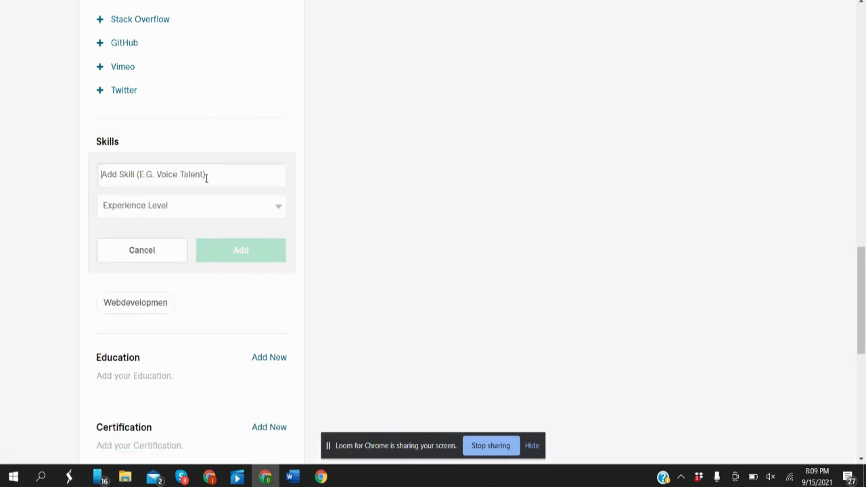
pyautogui.write('Web')
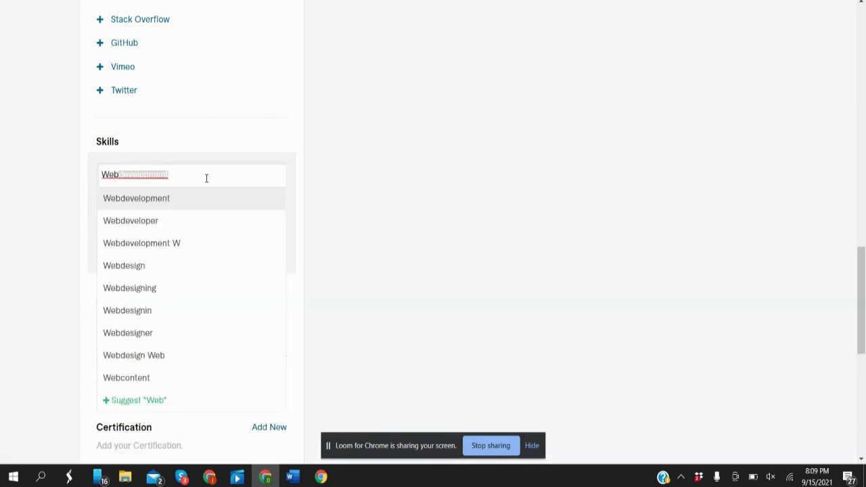
pyautogui.click(166, 288)
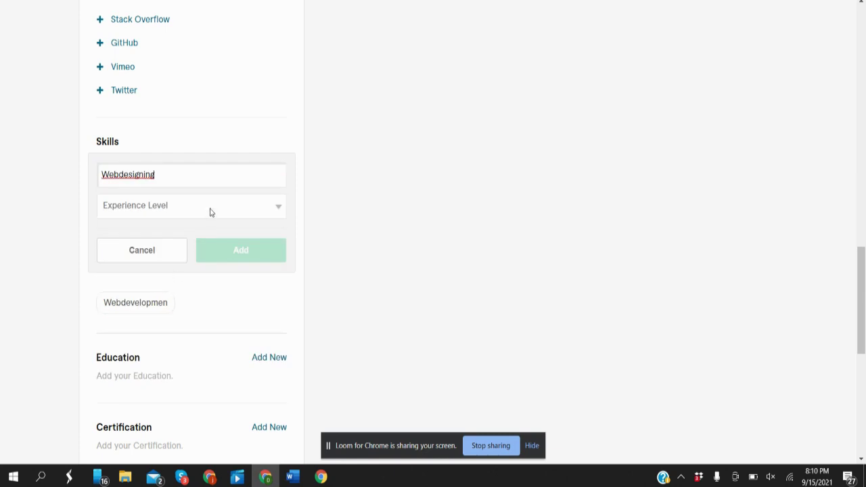
pyautogui.click(210, 212)
pyautogui.click(180, 245)
pyautogui.click(196, 212)
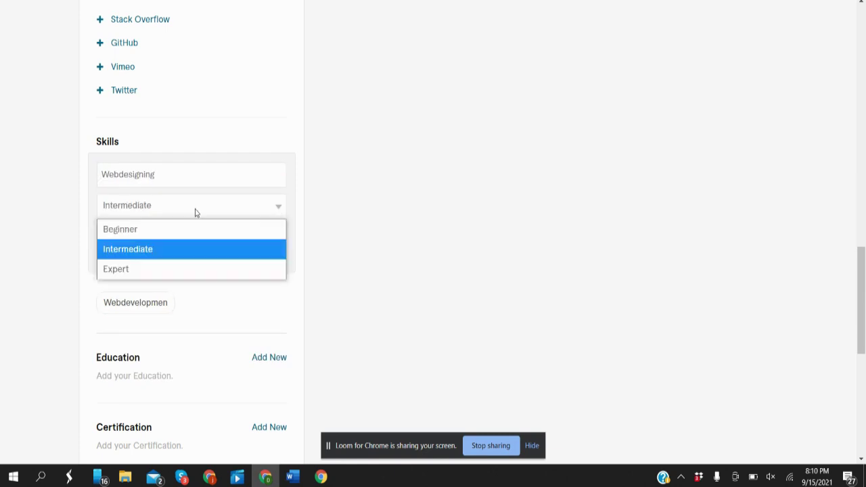
pyautogui.click(142, 268)
pyautogui.click(239, 251)
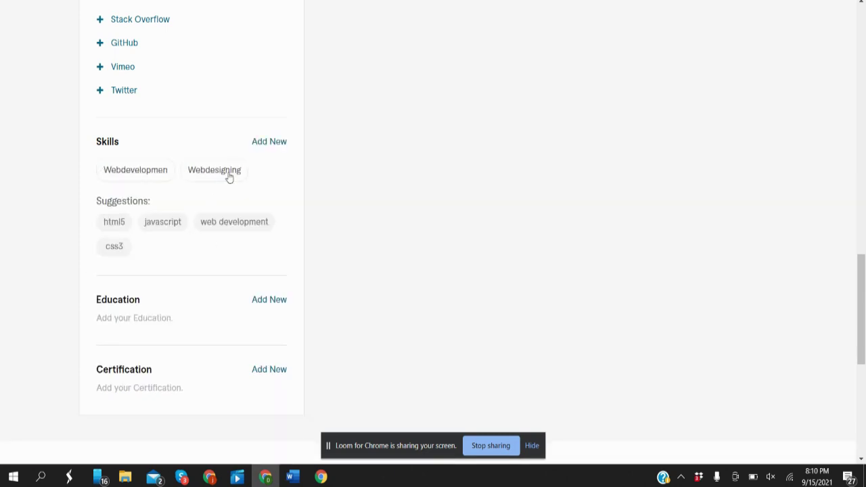
# Add Digitalmarketing as an Expert-level skill, discarding an SEO attempt
pyautogui.click(258, 144)
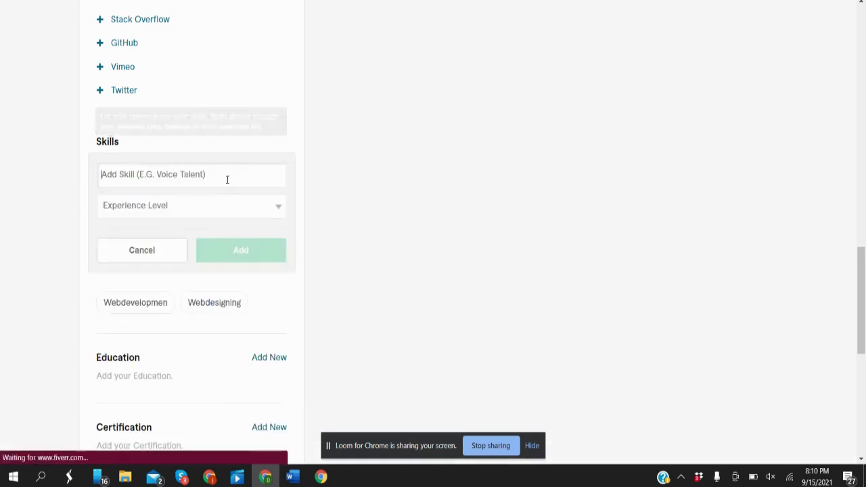
pyautogui.write('S')
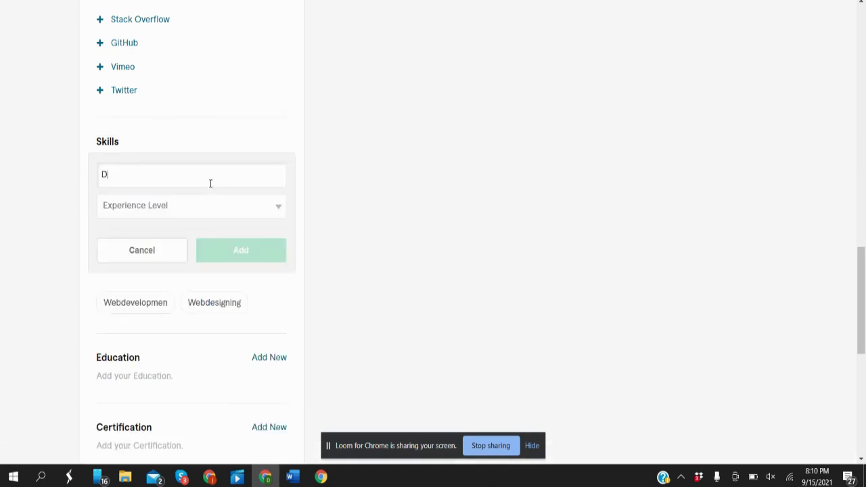
pyautogui.press('BackSpace')
pyautogui.write('SEO')
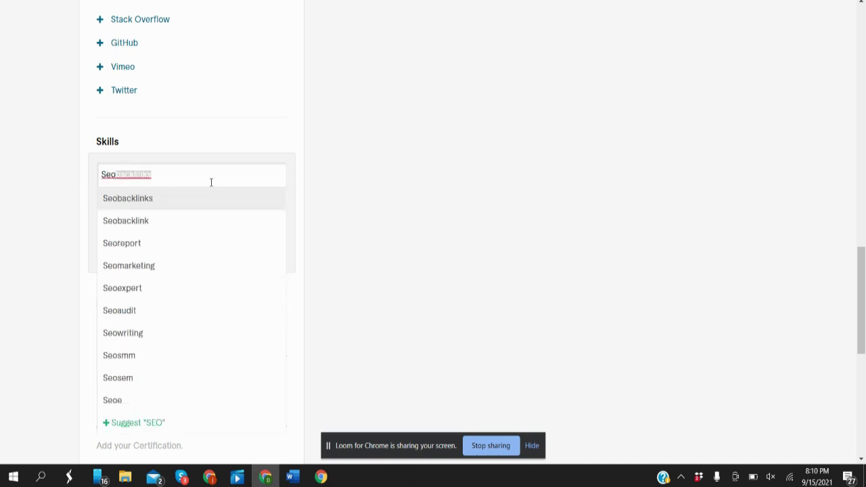
pyautogui.press('BackSpace')
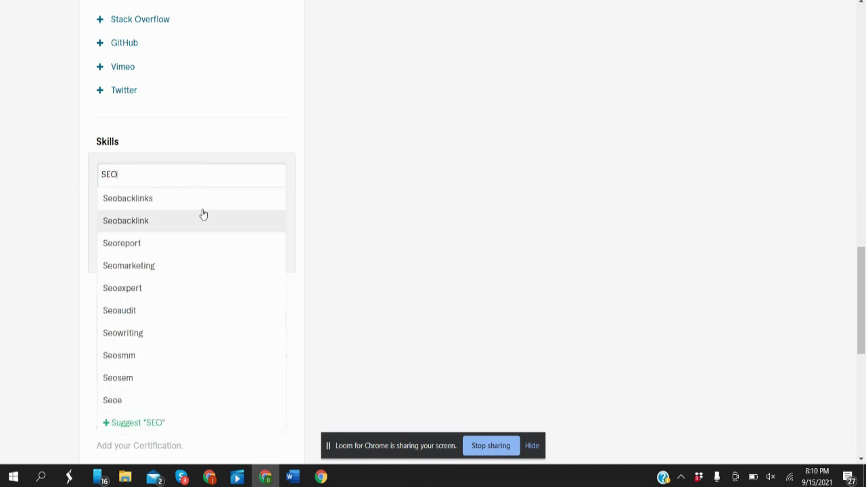
pyautogui.press('BackSpace')
pyautogui.press('BackSpace')
pyautogui.press('BackSpace')
pyautogui.press('BackSpace')
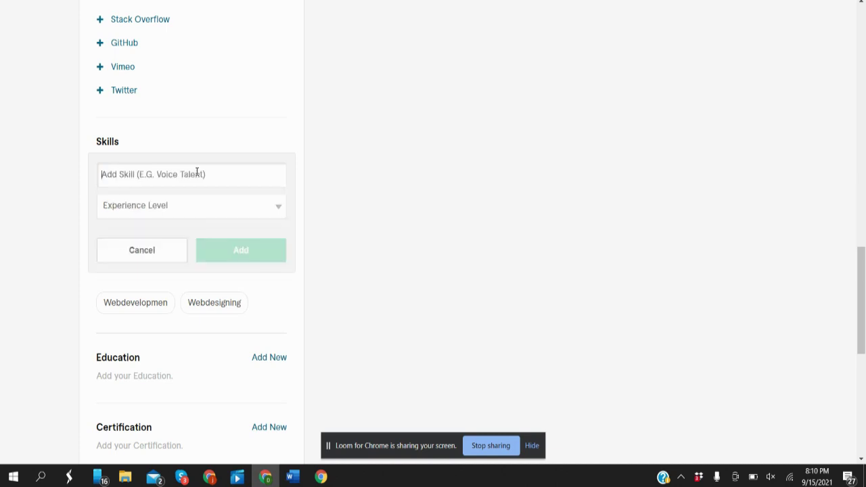
pyautogui.write('Di')
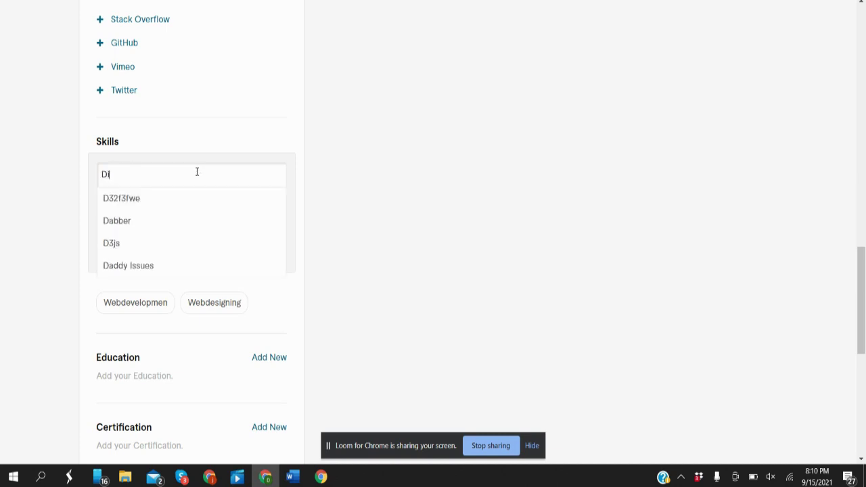
pyautogui.write('gital')
pyautogui.click(184, 245)
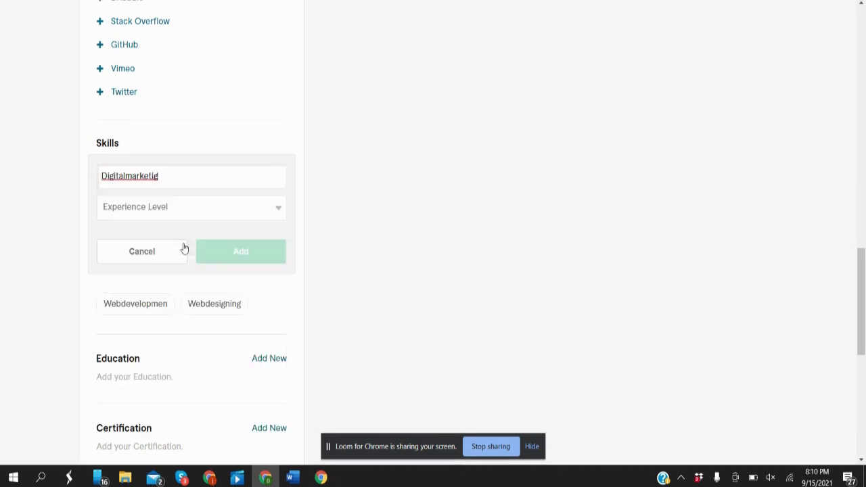
pyautogui.click(179, 174)
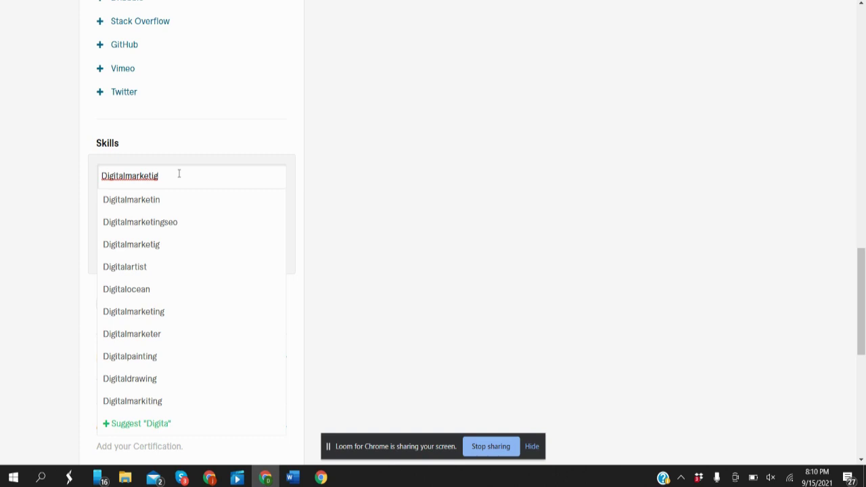
pyautogui.click(188, 311)
pyautogui.click(191, 207)
pyautogui.click(146, 270)
pyautogui.click(215, 255)
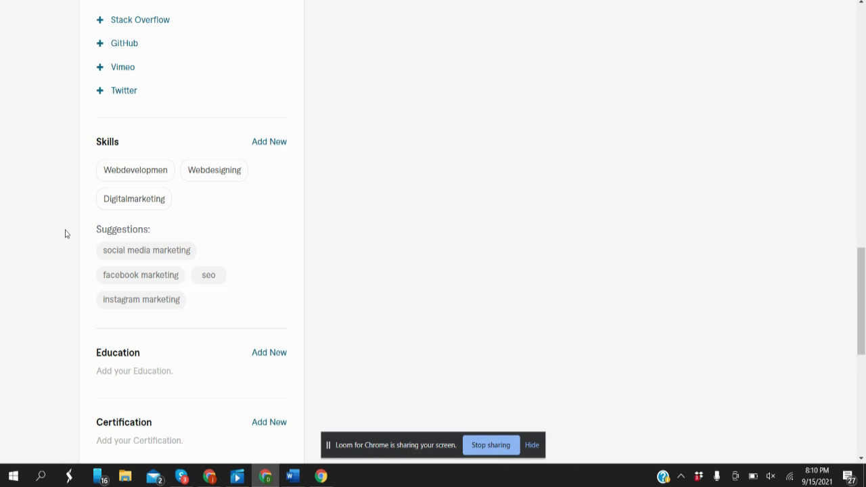
pyautogui.scroll(-4, 61, 233)
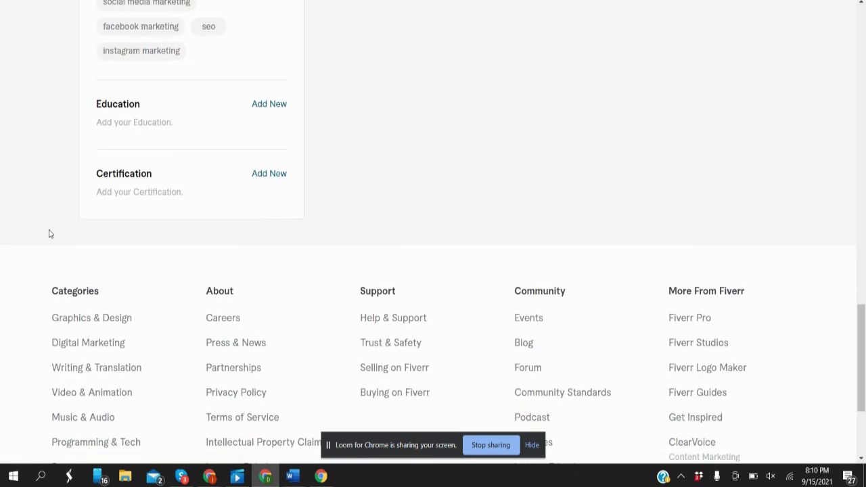
# Start an education entry with country Pakistan and Punjab University
pyautogui.scroll(1, 47, 230)
pyautogui.click(271, 167)
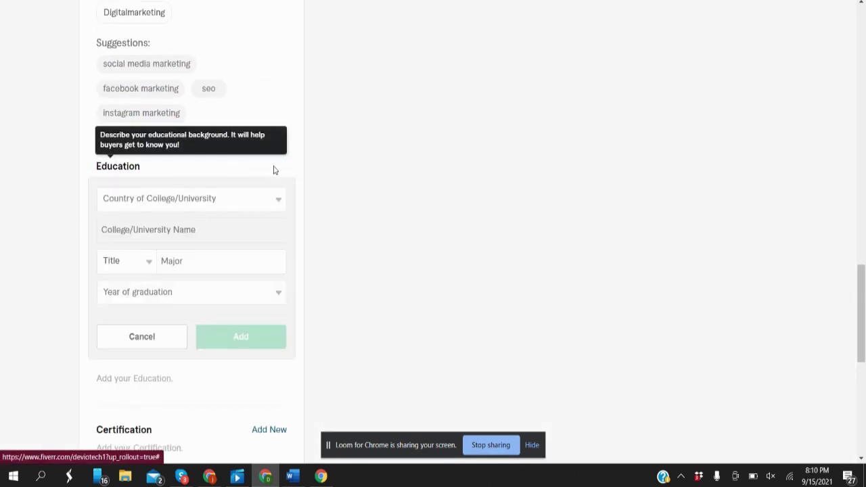
pyautogui.click(203, 198)
pyautogui.click(210, 203)
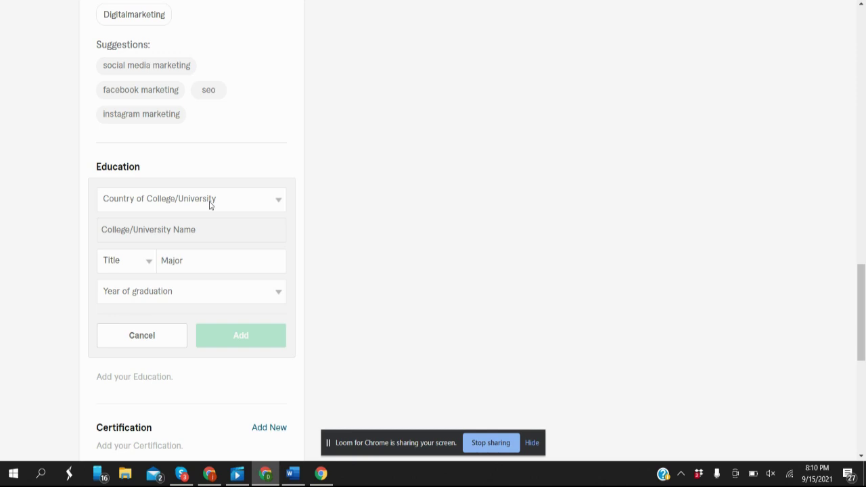
pyautogui.click(210, 203)
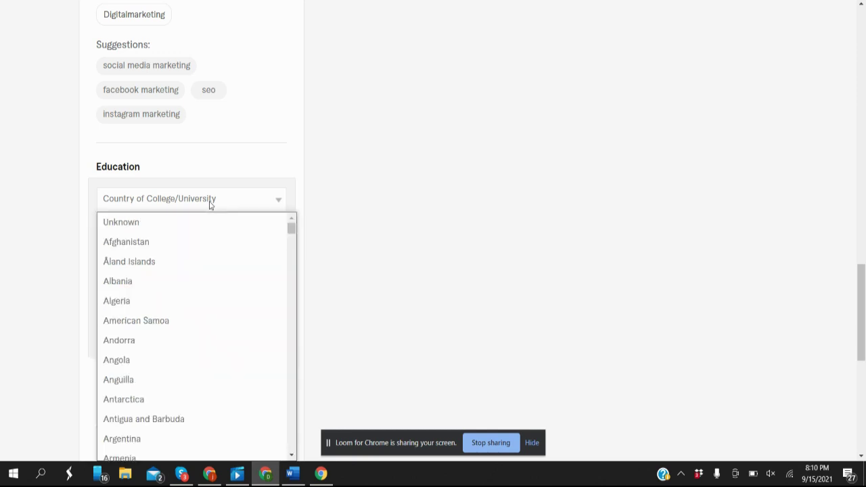
pyautogui.press('p')
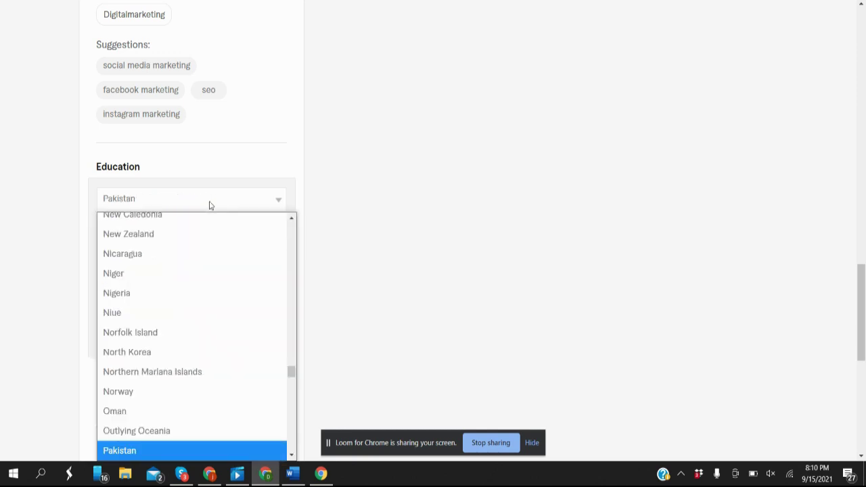
pyautogui.press('Return')
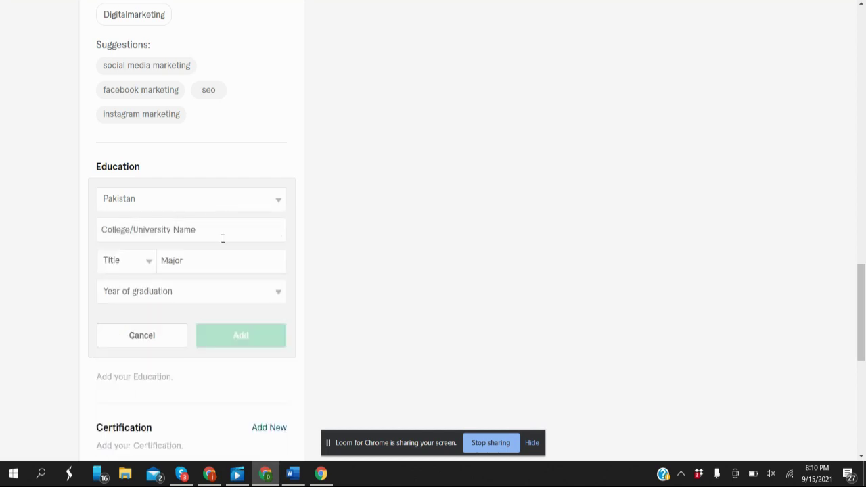
pyautogui.click(223, 236)
pyautogui.write('Punj')
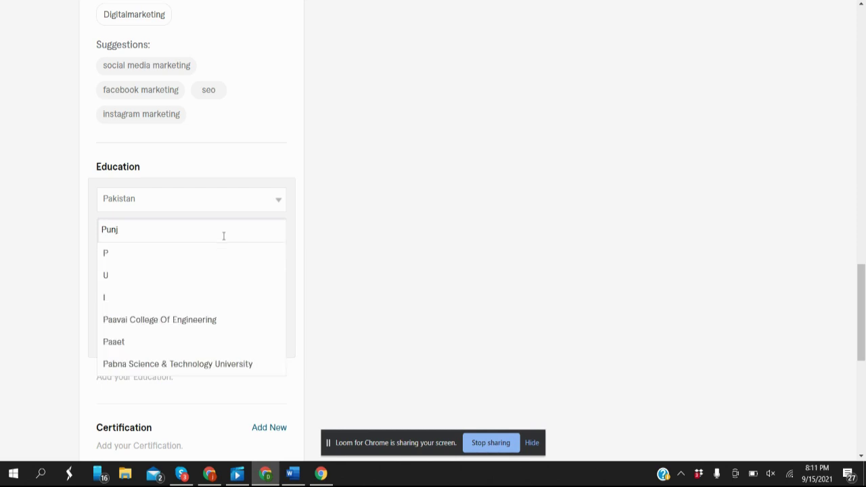
pyautogui.write('ab Uni')
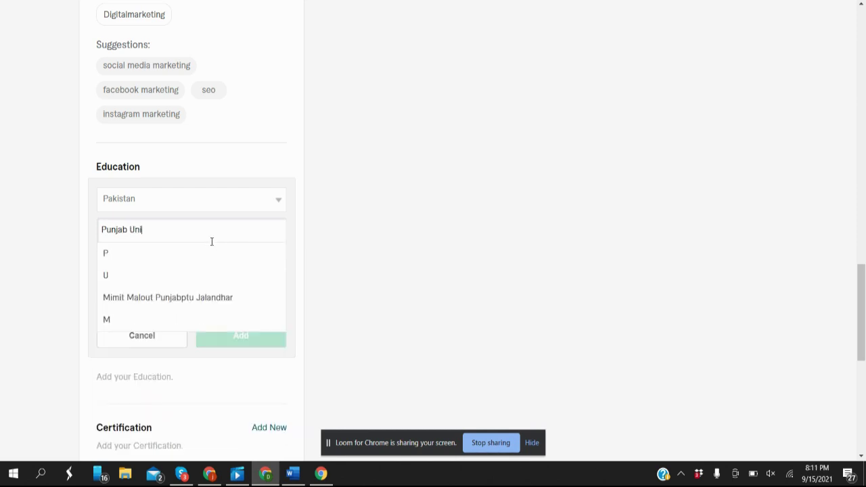
pyautogui.click(202, 256)
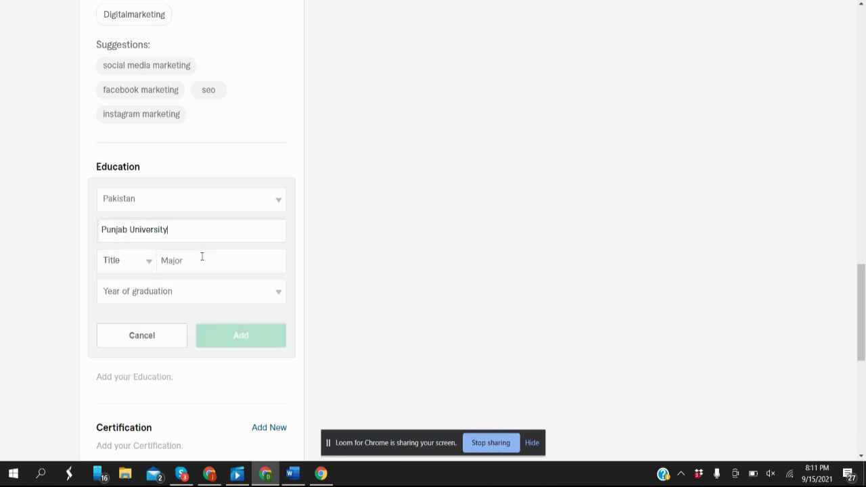
# Set title M.Sc., major Gis And Remote Sensing, year 2013, and add the entry
pyautogui.click(133, 268)
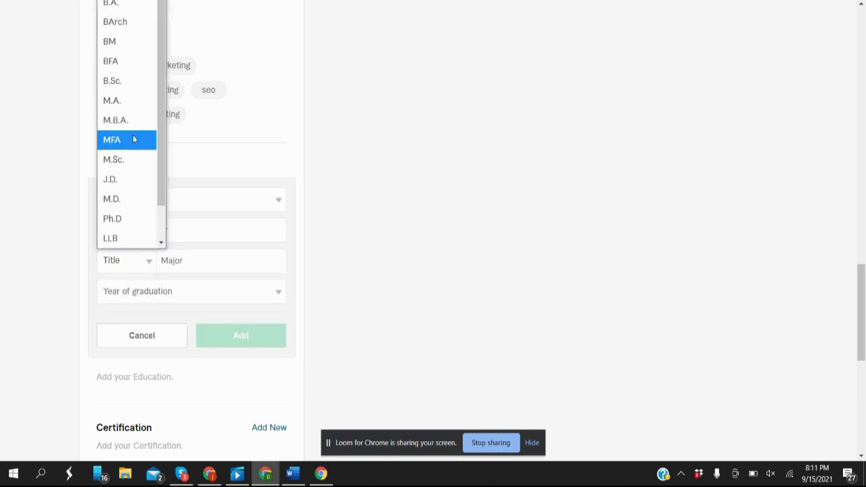
pyautogui.click(128, 167)
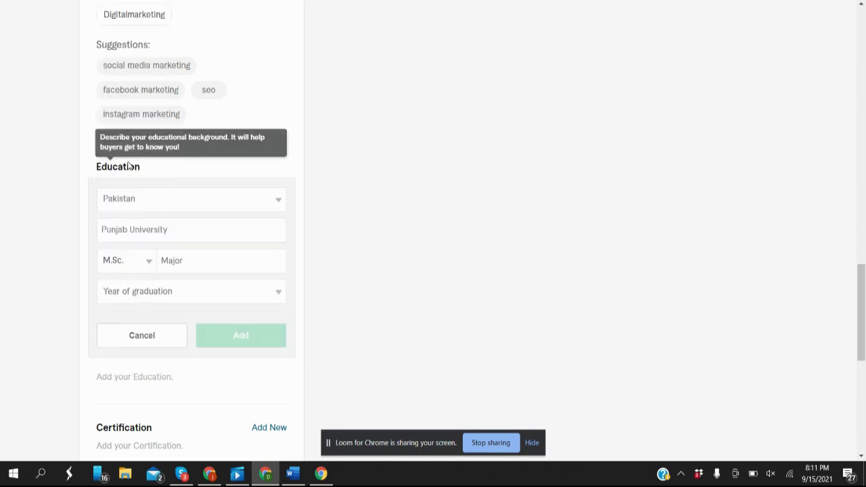
pyautogui.click(214, 260)
pyautogui.write('GIS')
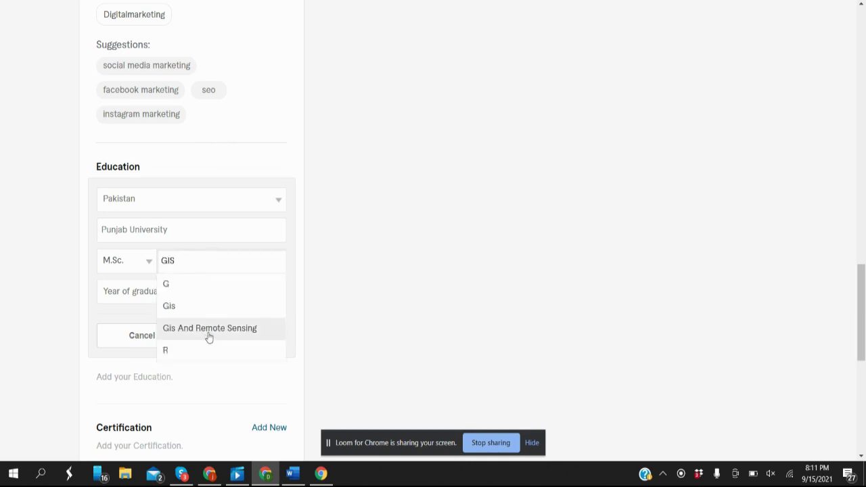
pyautogui.click(214, 329)
pyautogui.click(150, 297)
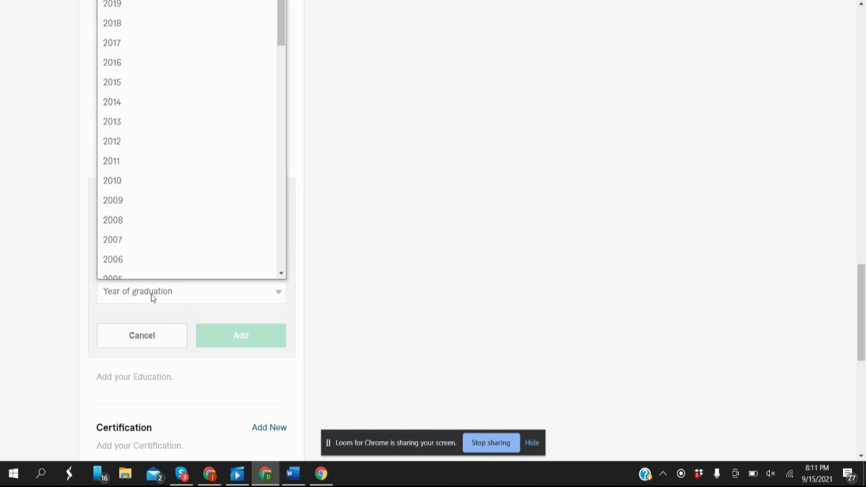
pyautogui.click(173, 115)
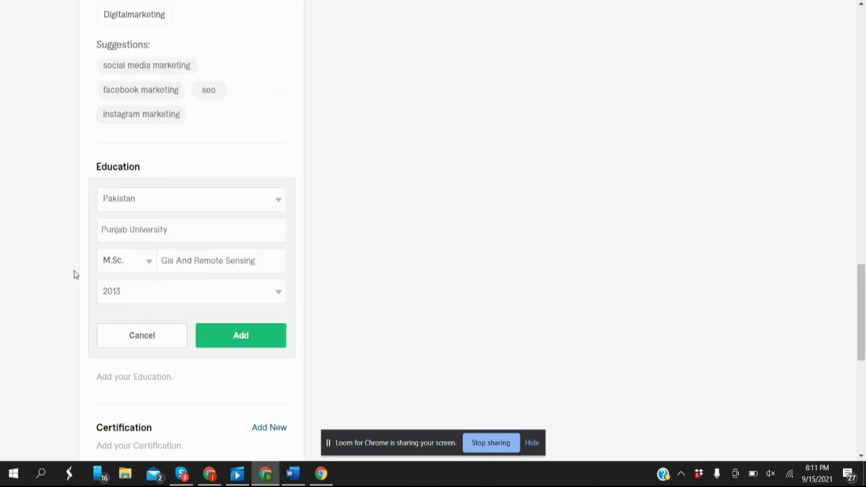
pyautogui.scroll(-1, 169, 258)
pyautogui.click(260, 274)
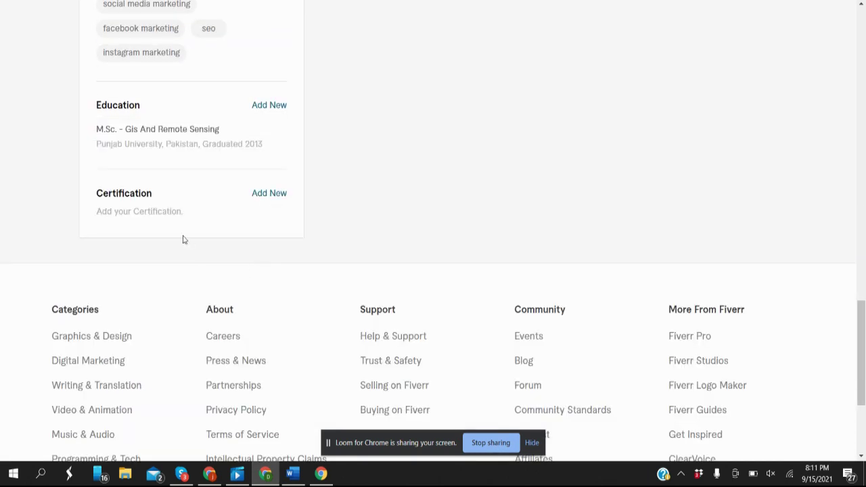
pyautogui.scroll(1, 183, 239)
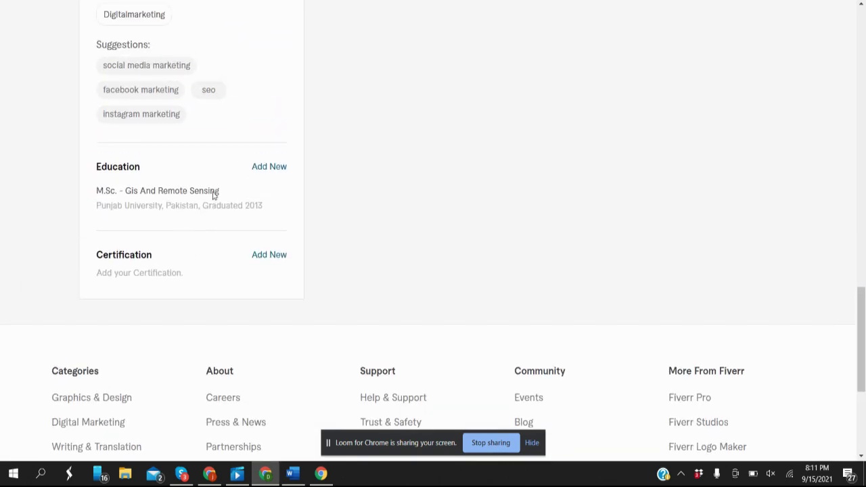
pyautogui.click(277, 169)
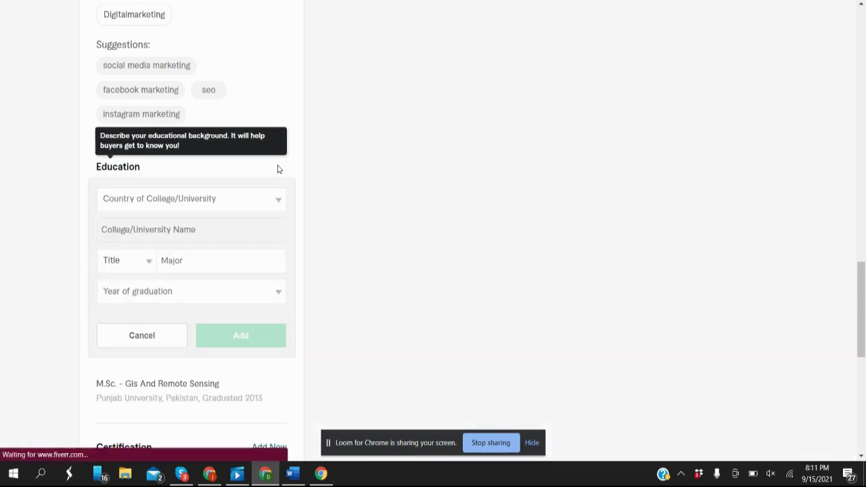
pyautogui.click(133, 336)
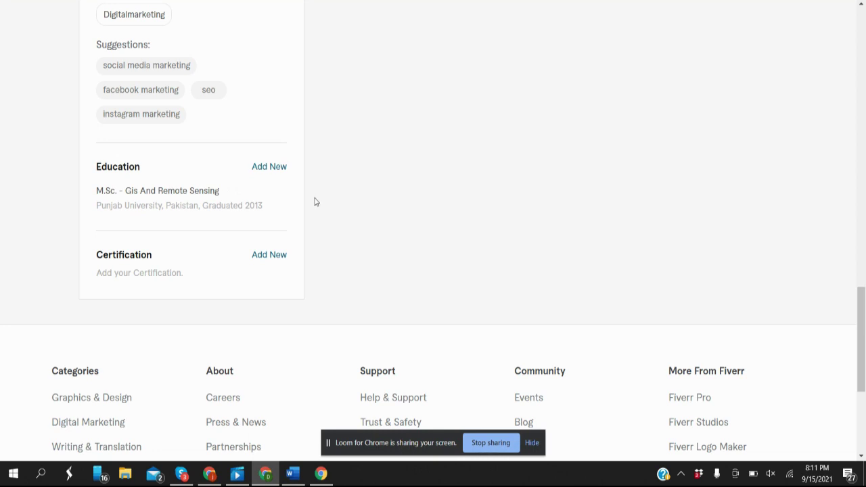
# Add a certification: MS OFFICE, certified from MICROSOFT, year 2010
pyautogui.click(268, 257)
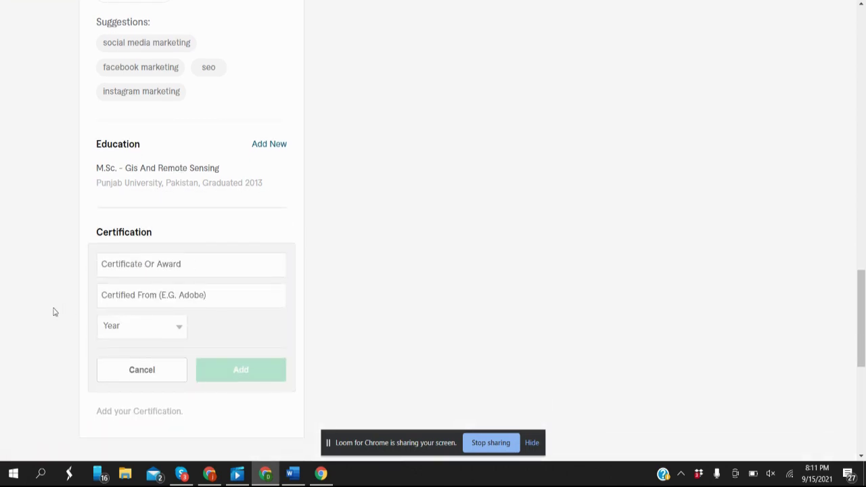
pyautogui.click(189, 226)
pyautogui.write('MS OFFICE')
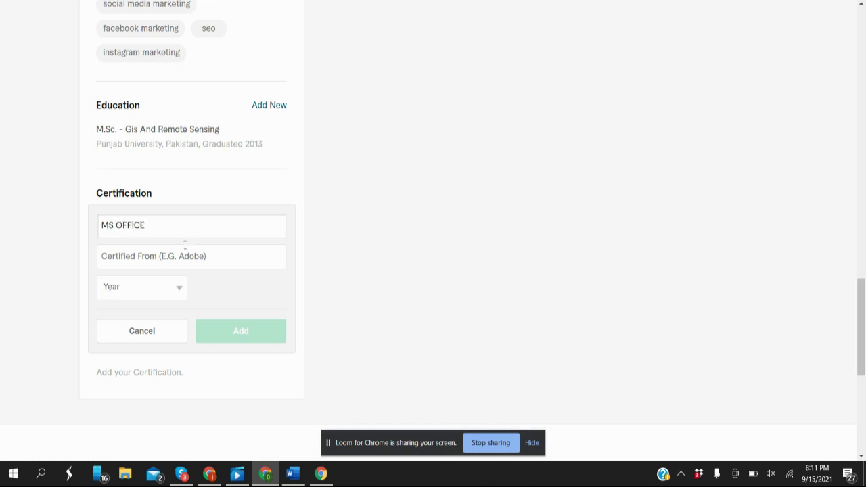
pyautogui.click(184, 252)
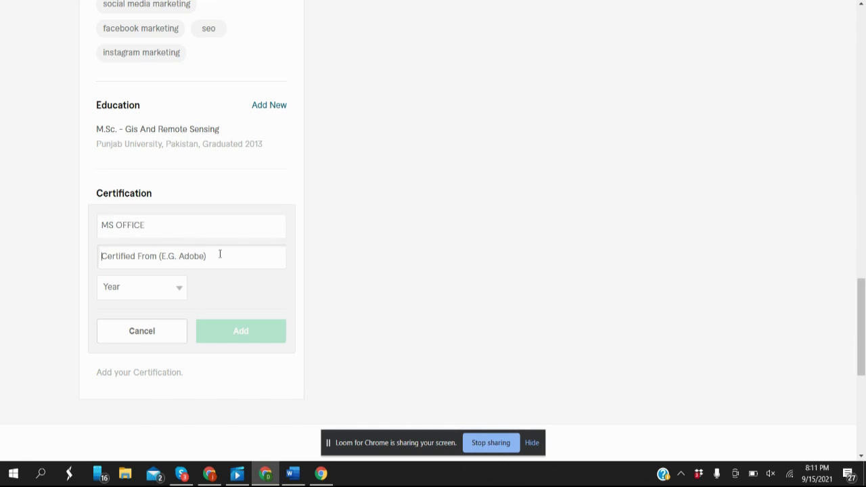
pyautogui.write('MICROSOFT')
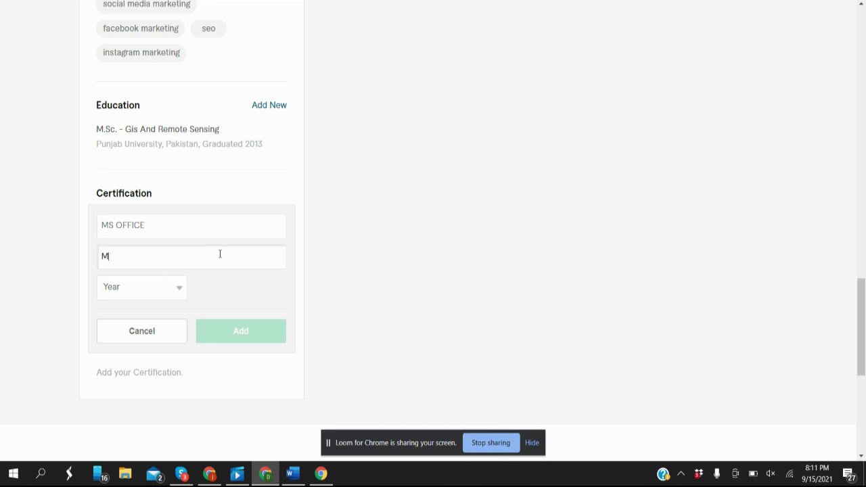
pyautogui.click(161, 288)
pyautogui.scroll(-1, 158, 187)
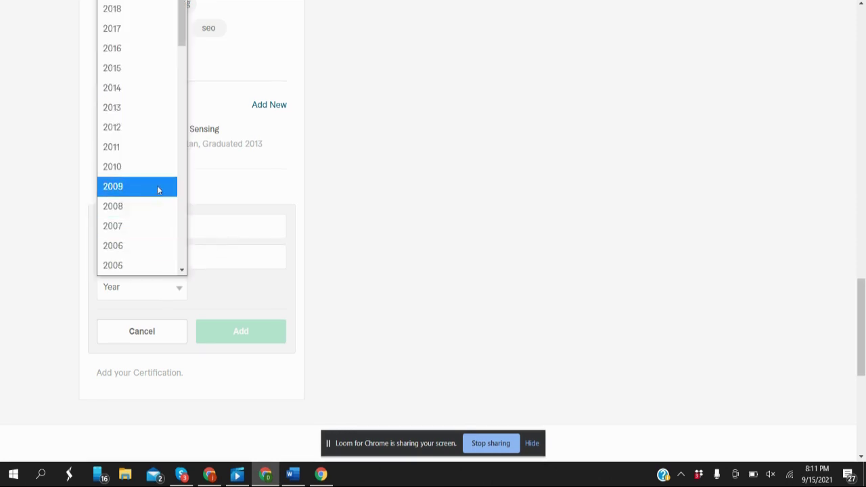
pyautogui.click(157, 165)
pyautogui.click(241, 331)
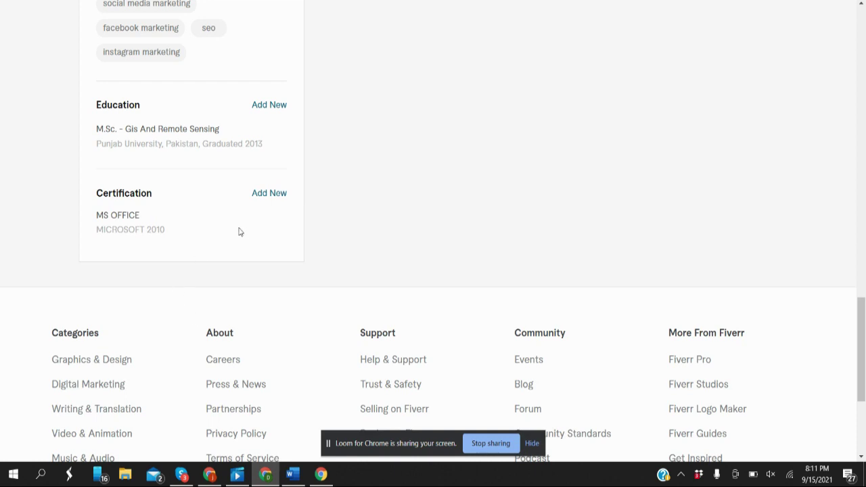
pyautogui.scroll(20, 240, 231)
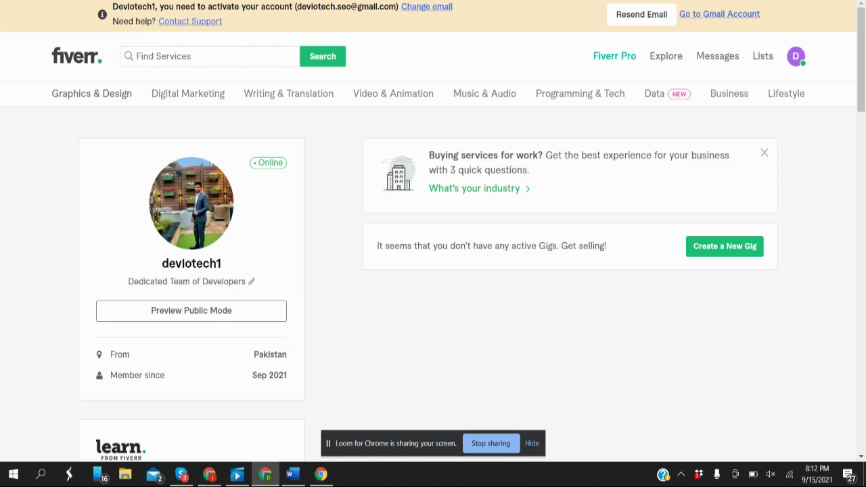
pyautogui.hotkey('ctrl', 'Tab')
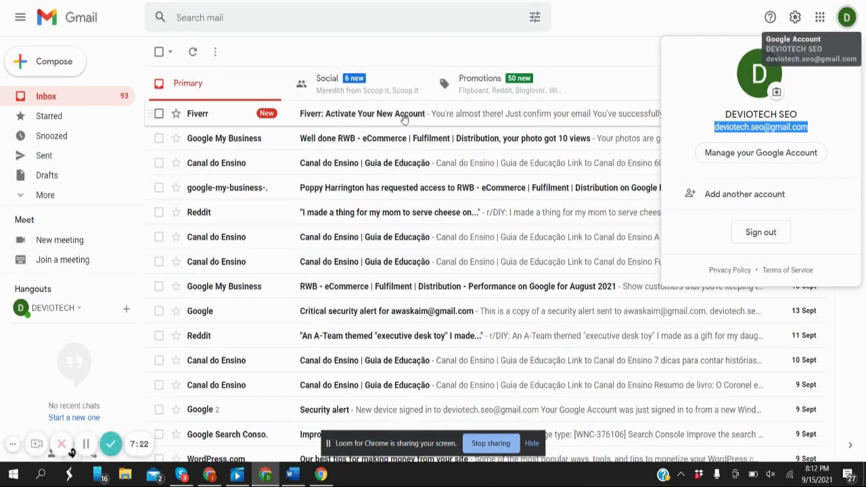
# Activate the new Fiverr account from the 'Fiverr: Activate Your New Account' email in Gmail
pyautogui.click(404, 119)
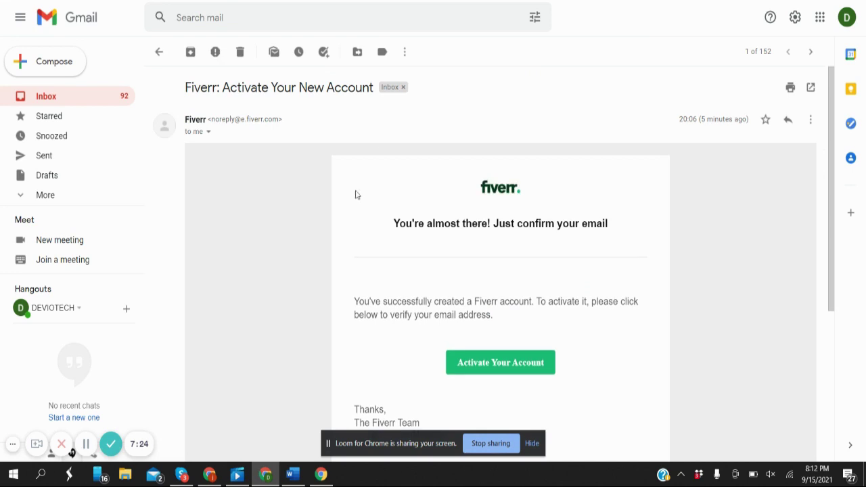
pyautogui.scroll(-2, 352, 216)
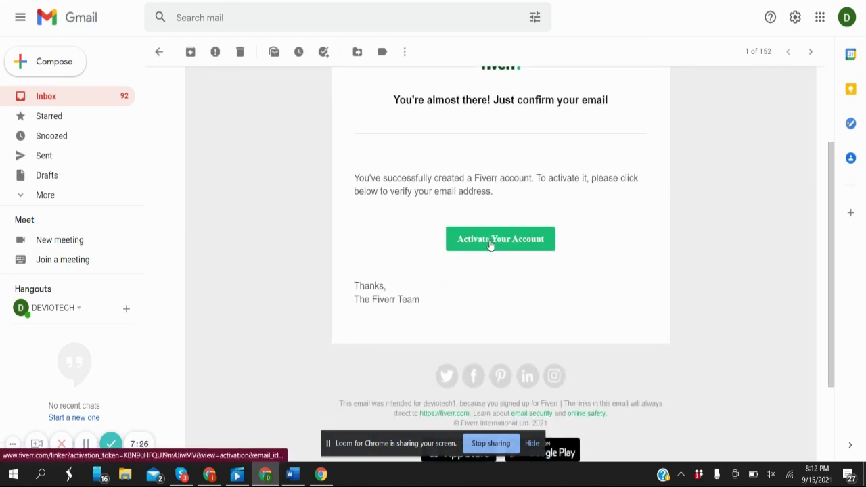
pyautogui.click(524, 242)
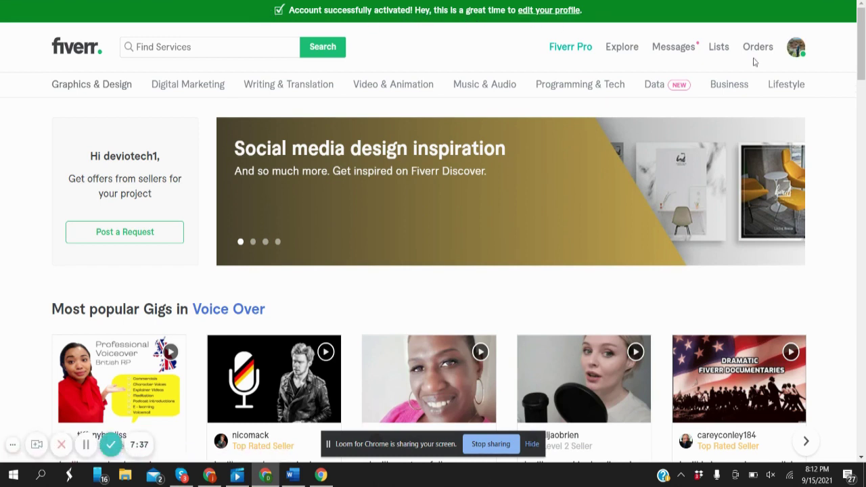
# Check message notifications, then go to the account dashboard from the avatar menu
pyautogui.click(670, 48)
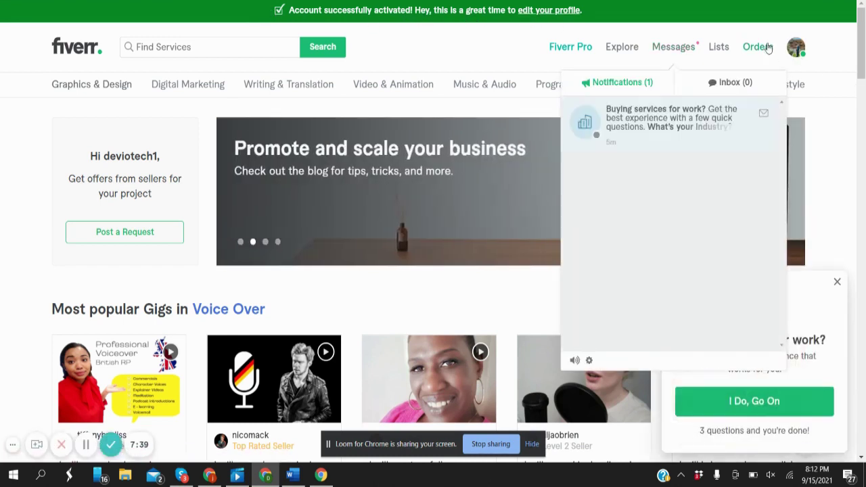
pyautogui.click(795, 49)
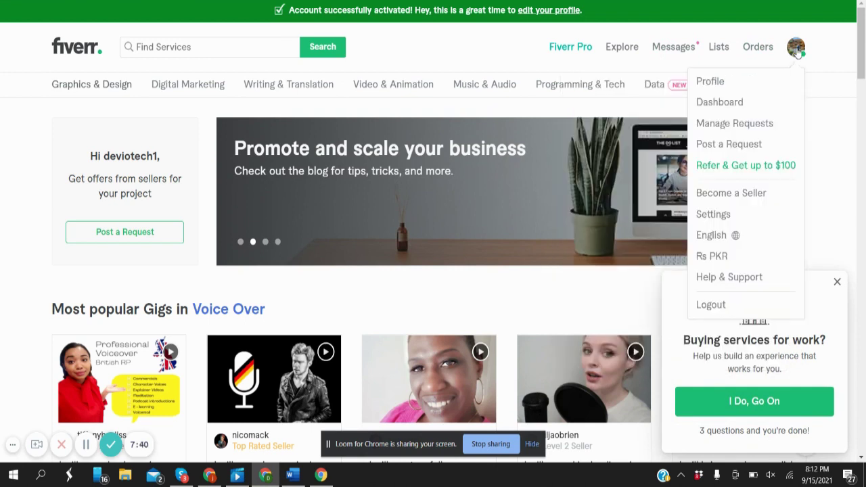
pyautogui.click(722, 102)
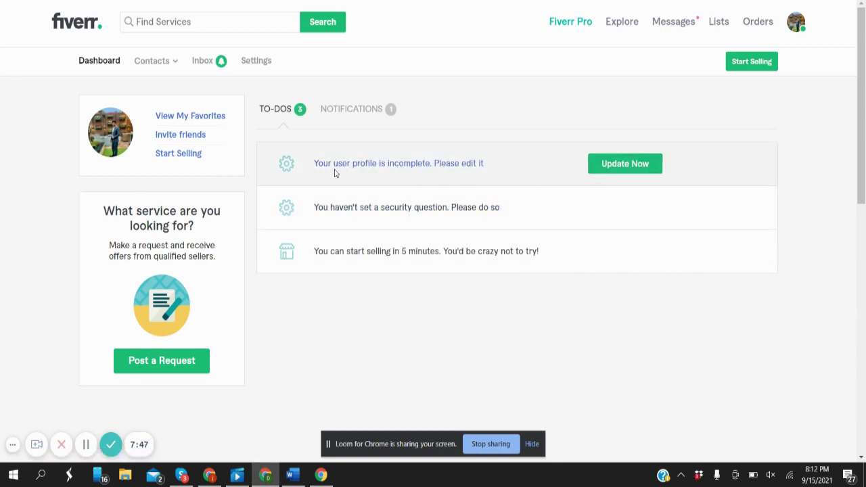
# Review the dashboard notifications, return to To-Dos and follow the incomplete-profile reminder
pyautogui.click(792, 29)
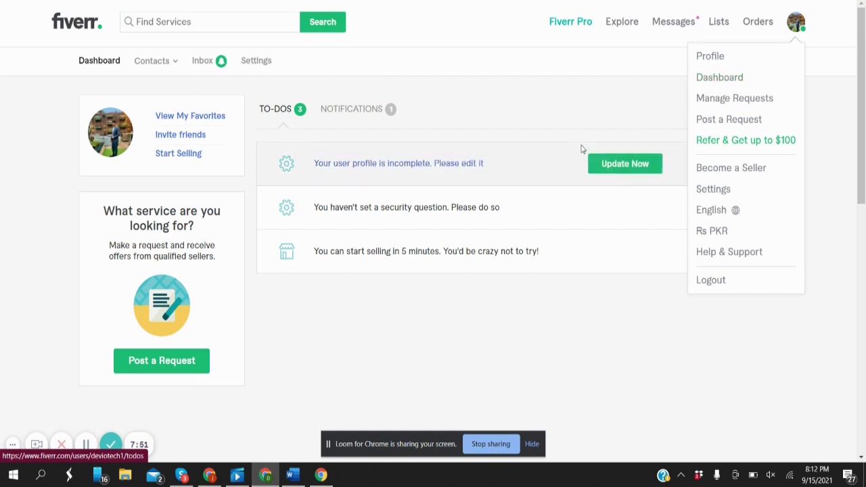
pyautogui.click(364, 125)
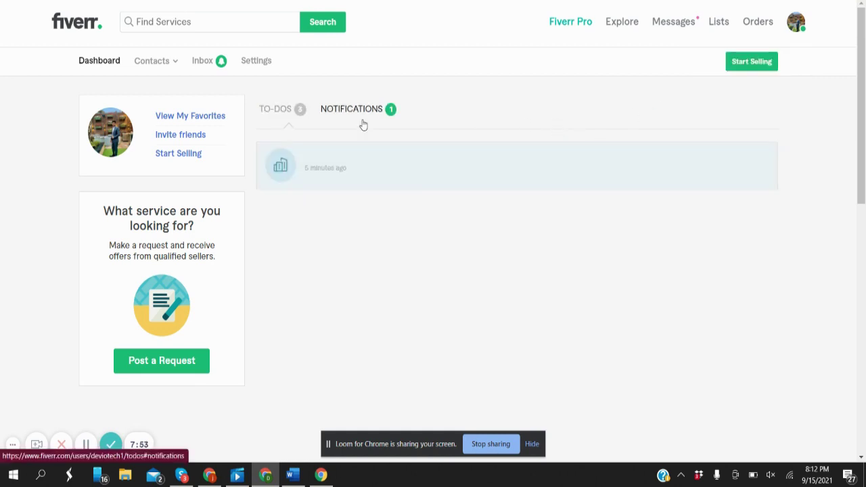
pyautogui.click(295, 116)
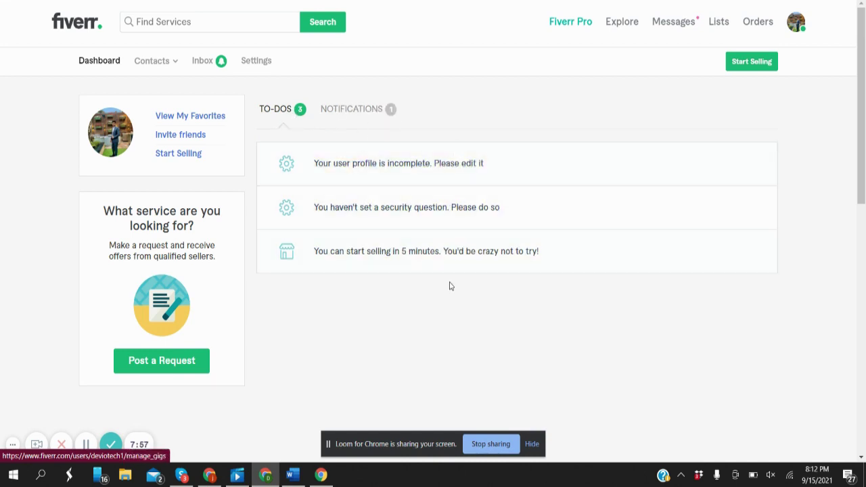
pyautogui.moveTo(489, 172)
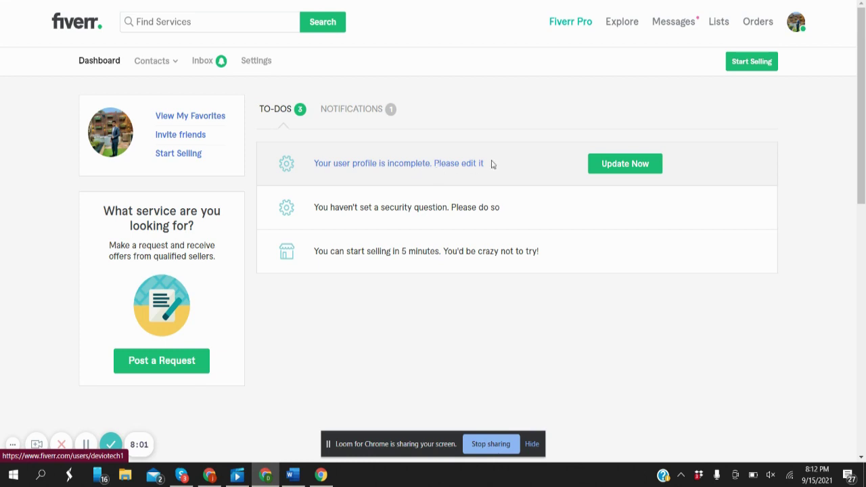
pyautogui.click(631, 167)
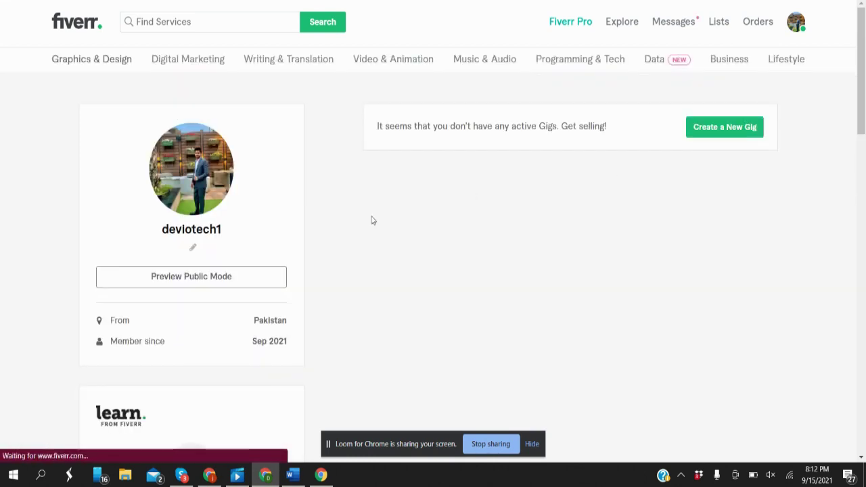
# Review the profile page's skills, M.Sc. education and MS OFFICE certification, then open the account menu
pyautogui.scroll(-12, 365, 257)
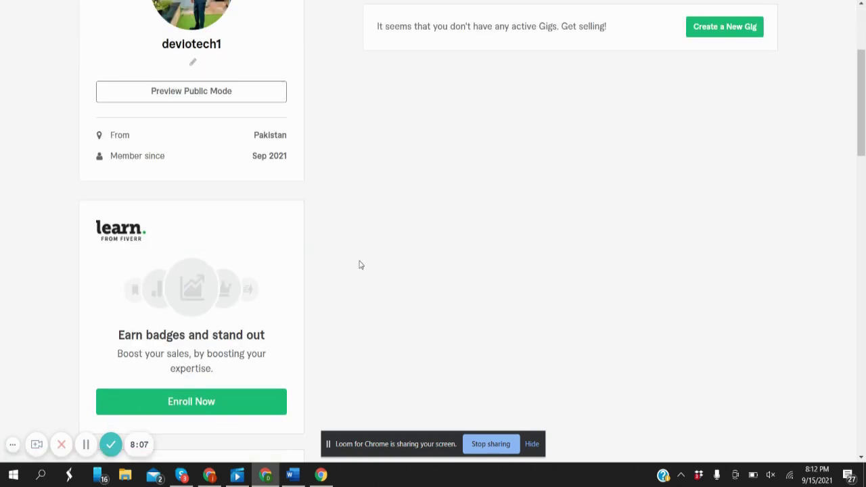
pyautogui.scroll(-8, 359, 265)
pyautogui.scroll(15, 360, 265)
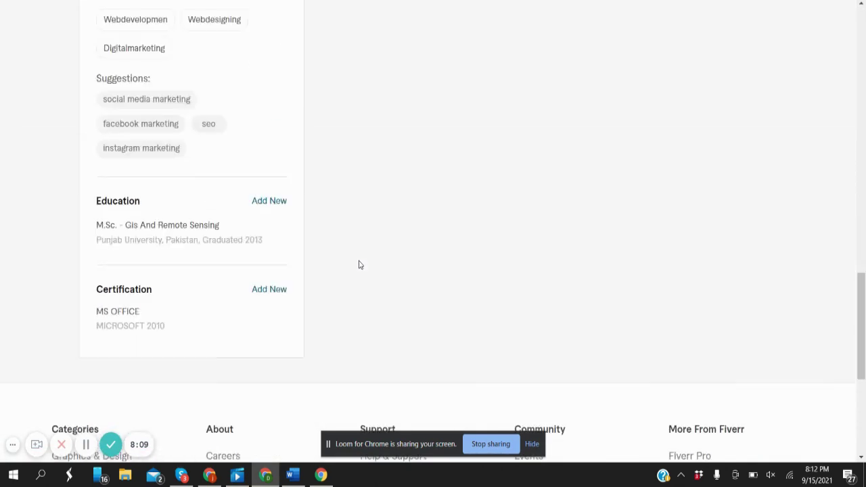
pyautogui.scroll(5, 359, 265)
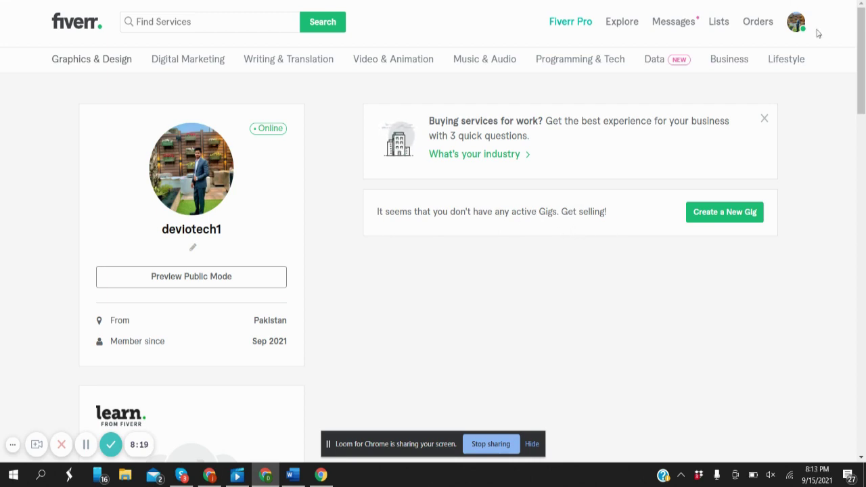
pyautogui.click(794, 25)
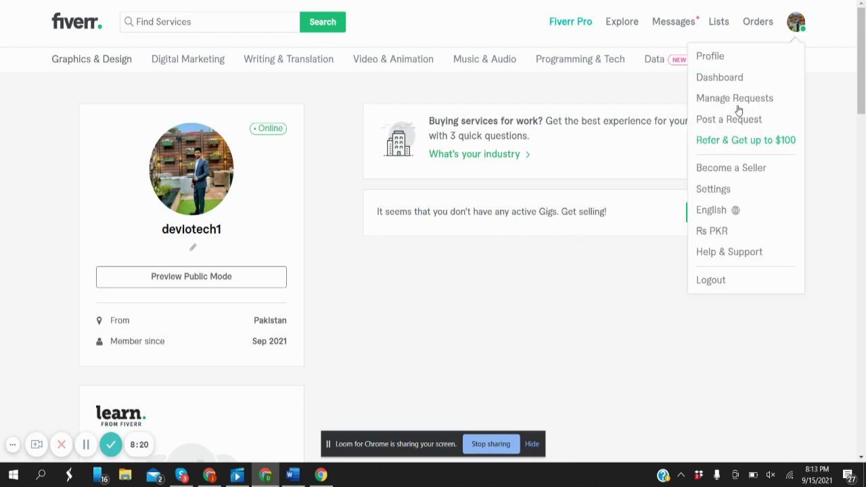
# Enter the seller's full name in Account Settings and save the changes
pyautogui.click(717, 191)
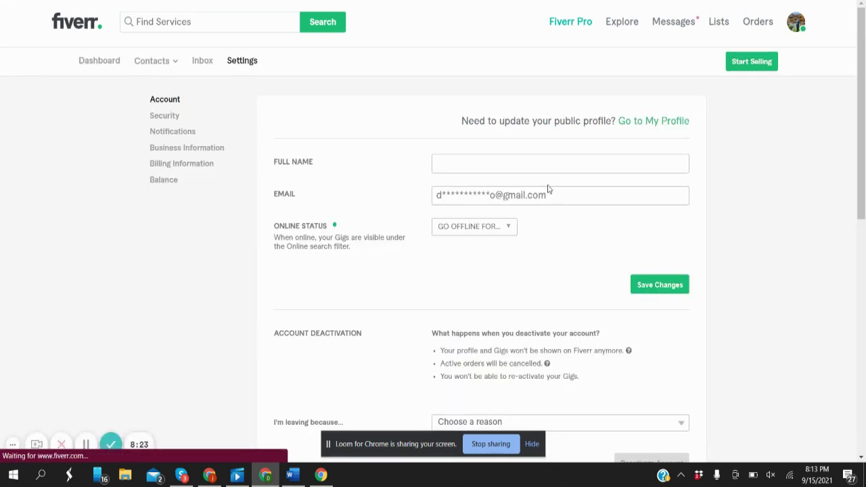
pyautogui.click(476, 161)
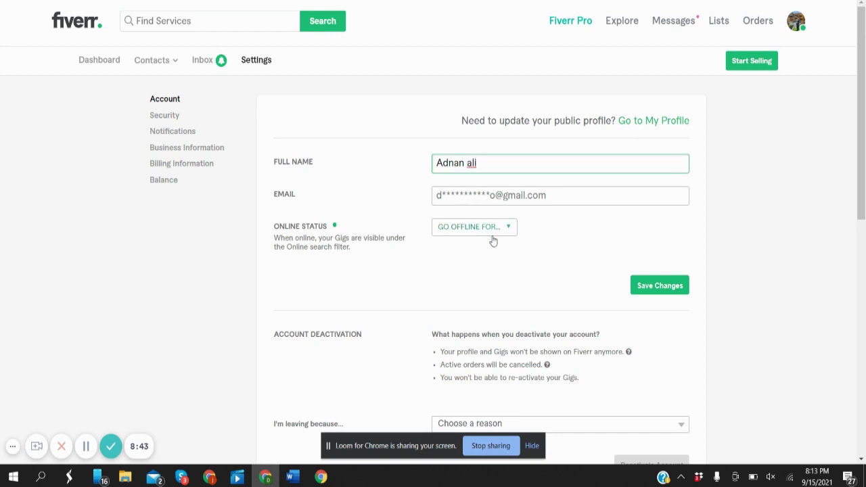
pyautogui.click(661, 291)
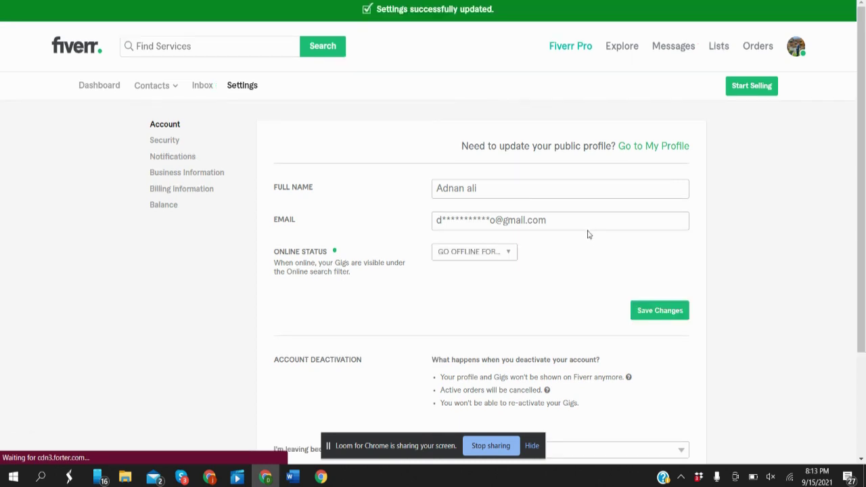
pyautogui.scroll(-2, 588, 235)
pyautogui.scroll(-2, 588, 234)
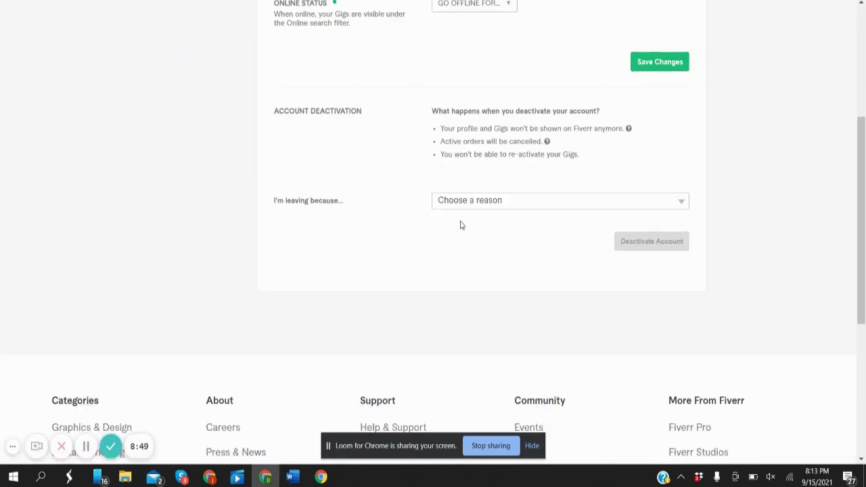
pyautogui.scroll(4, 407, 244)
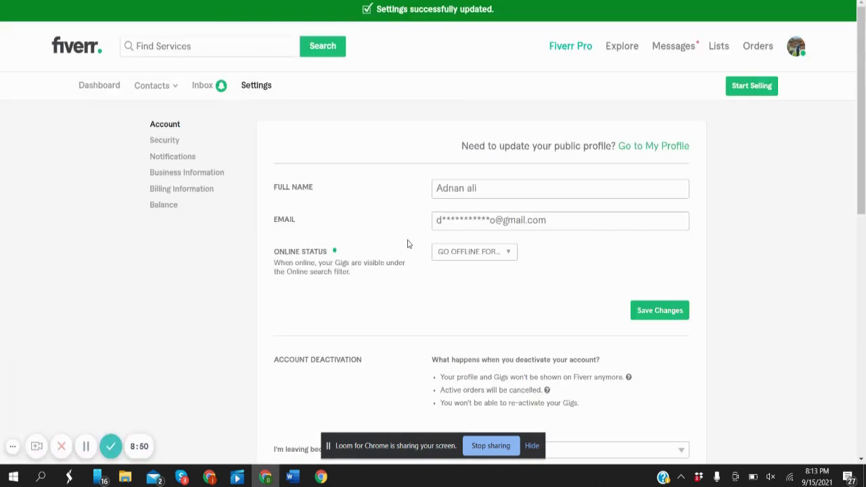
pyautogui.click(170, 144)
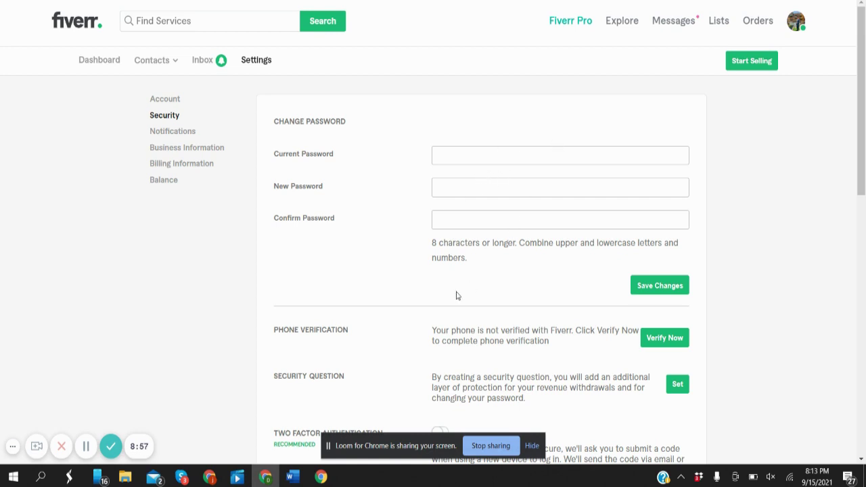
# Enter the account's Pakistan phone number and request the verification code by SMS
pyautogui.scroll(-2, 416, 265)
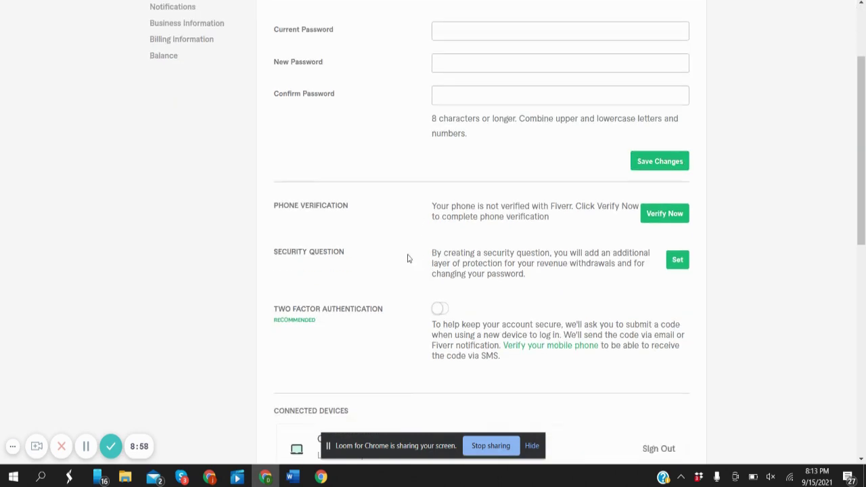
pyautogui.click(666, 214)
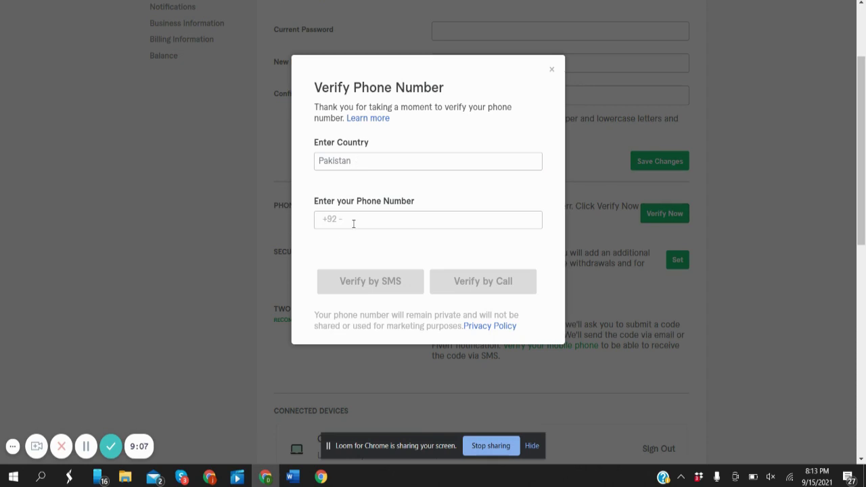
pyautogui.click(353, 221)
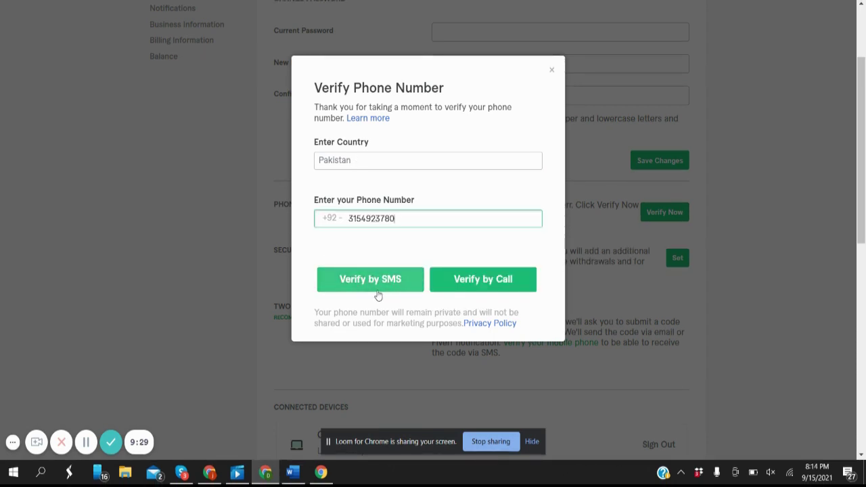
pyautogui.click(381, 280)
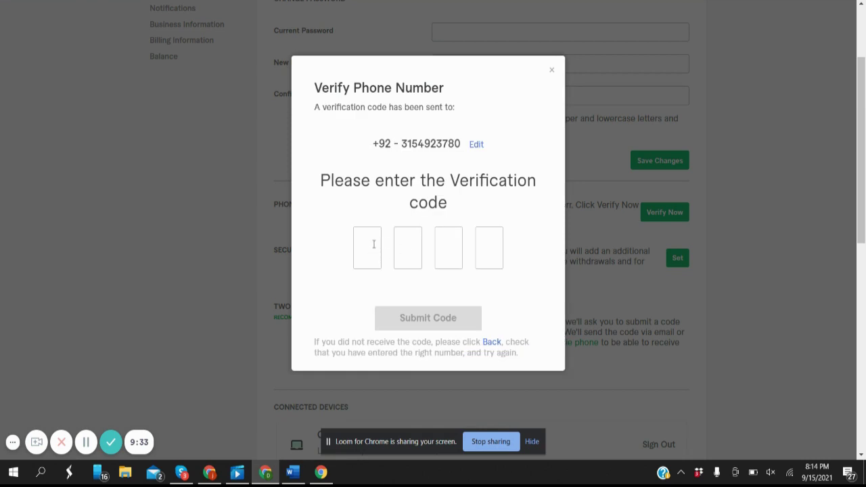
pyautogui.click(373, 244)
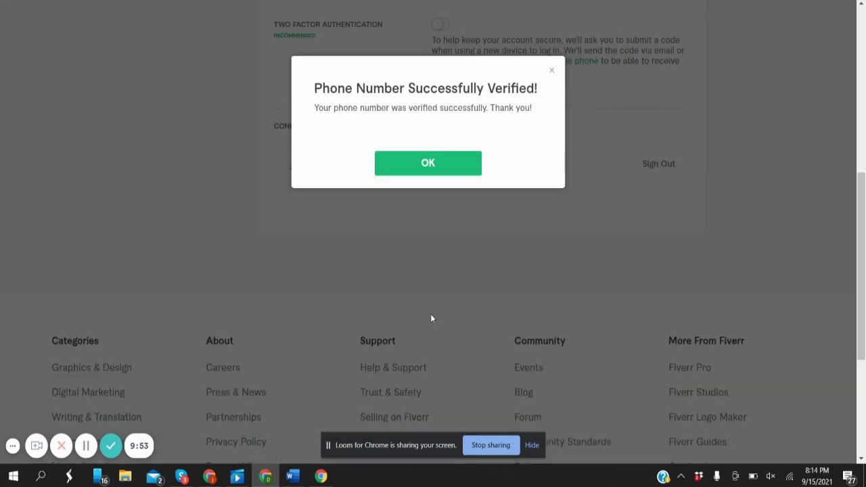
# Choose 'What was your childhood nickname?' as the security question, enter the answer, and finish
pyautogui.click(439, 166)
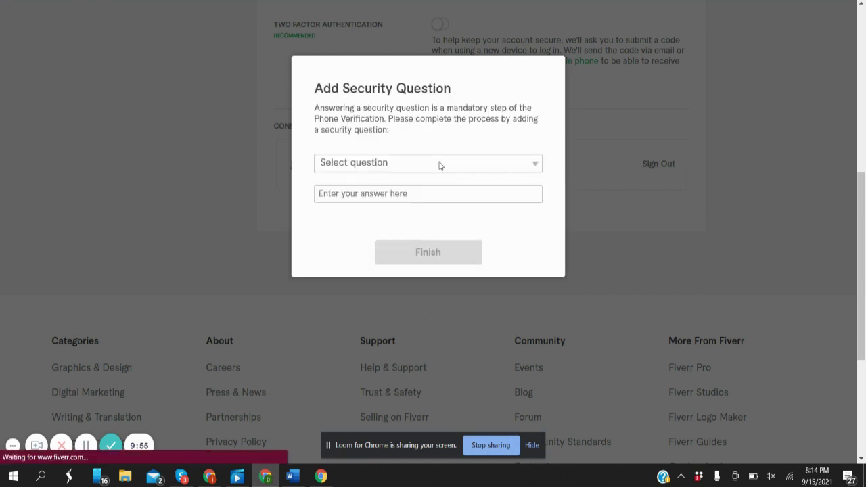
pyautogui.click(430, 168)
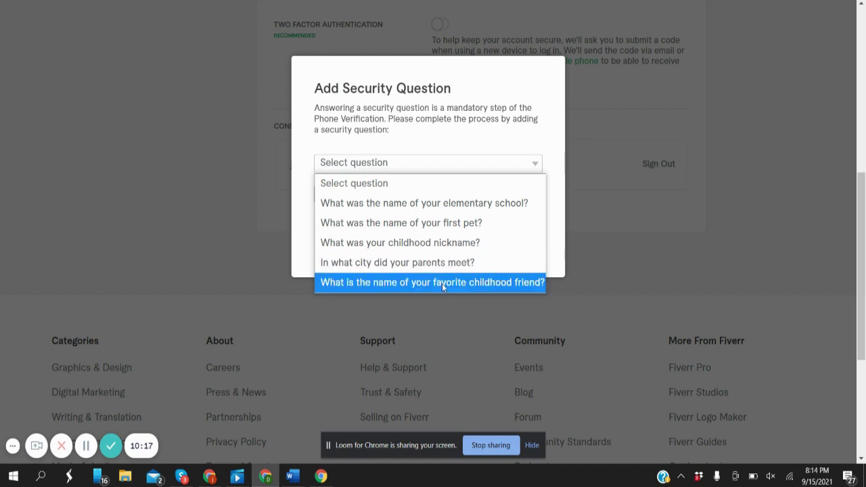
pyautogui.click(431, 245)
pyautogui.click(412, 192)
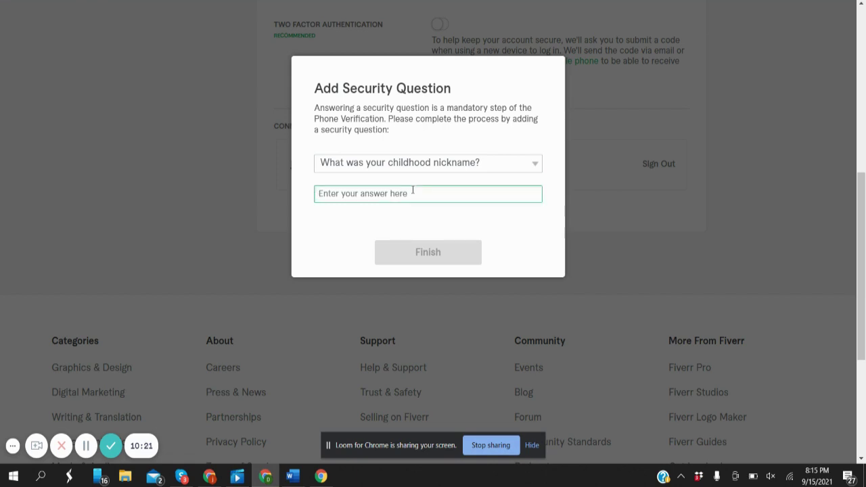
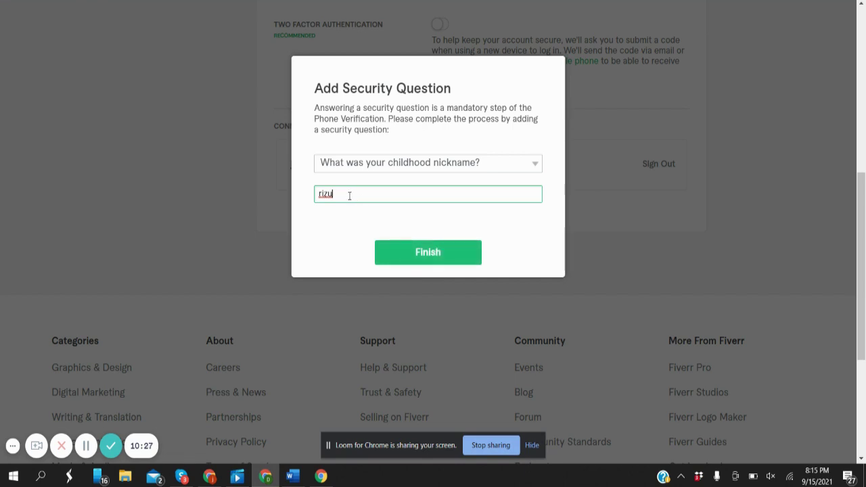
pyautogui.click(399, 255)
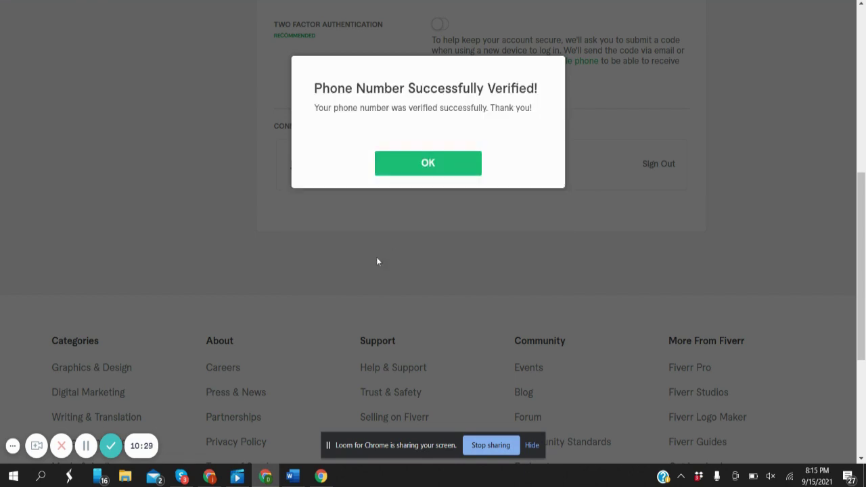
# Dismiss the verification success message and choose Create a New Gig from the seller dashboard
pyautogui.click(421, 167)
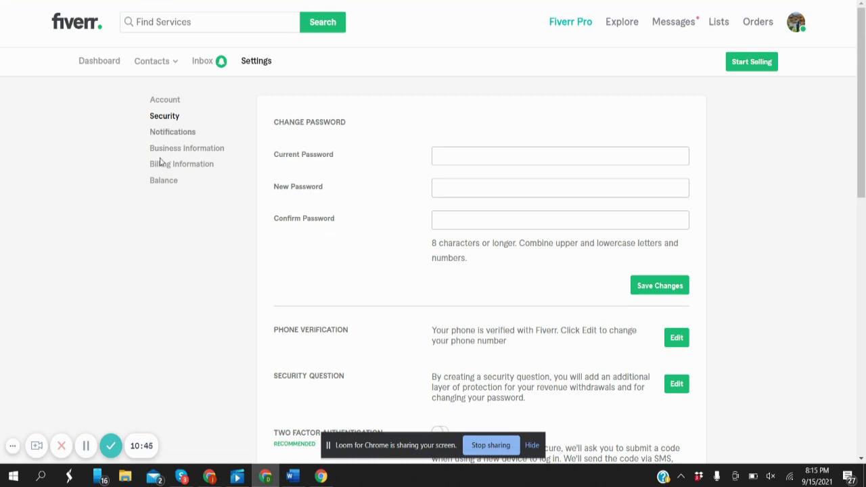
pyautogui.moveTo(157, 62)
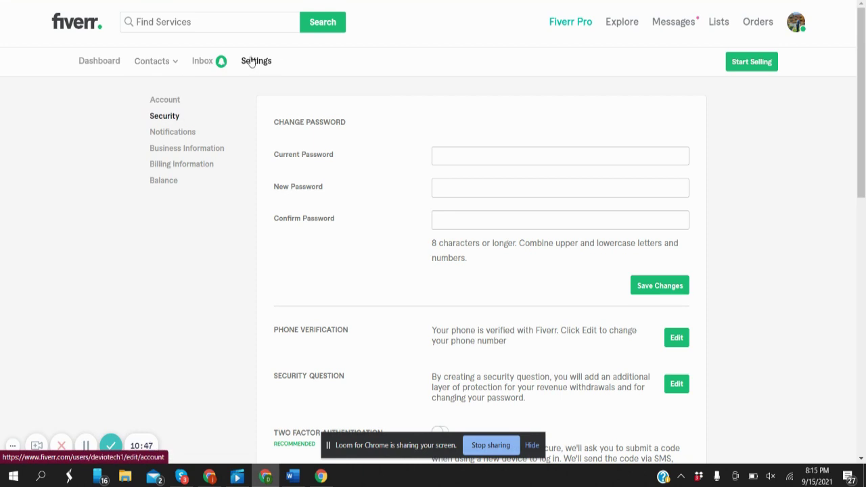
pyautogui.click(99, 62)
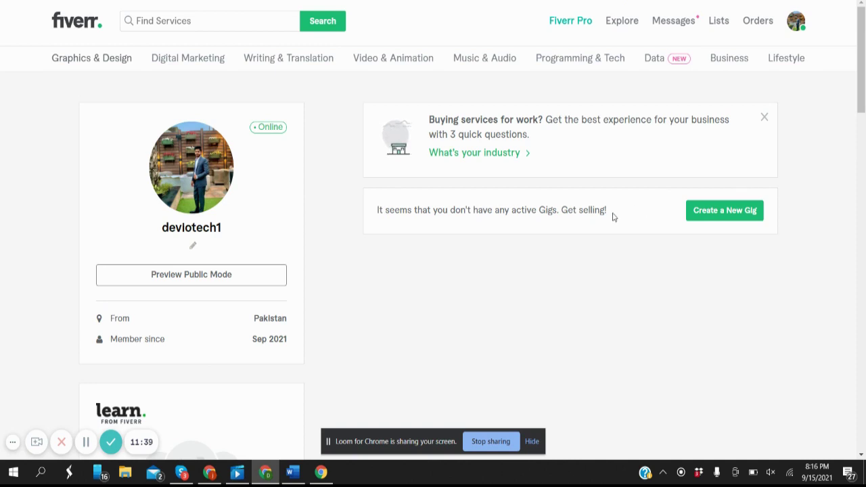
pyautogui.click(714, 215)
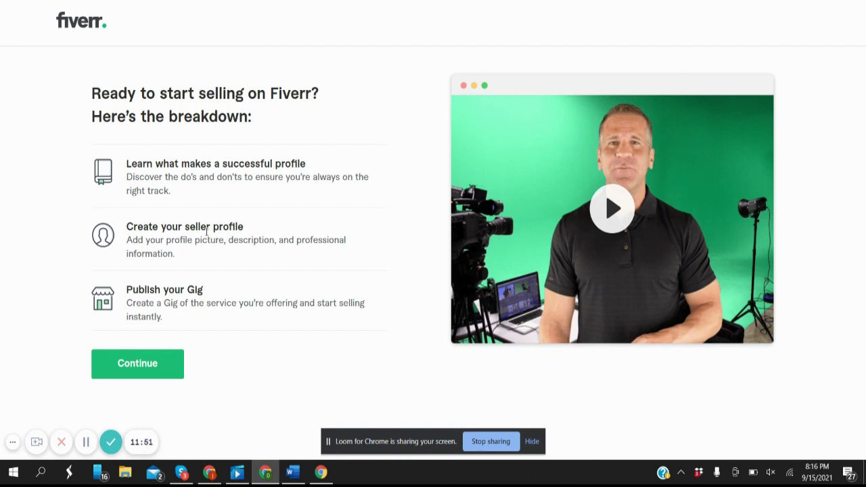
# Continue past the selling overview, successful-profile tips and things-to-avoid pages
pyautogui.click(149, 368)
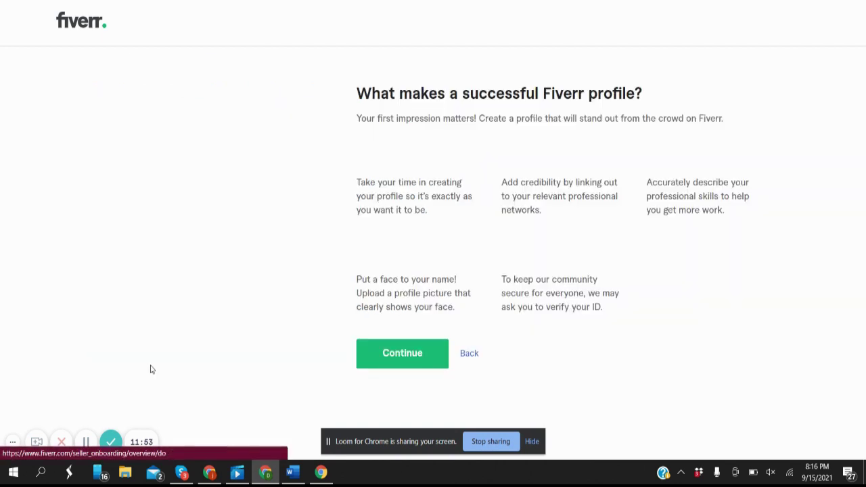
pyautogui.click(404, 357)
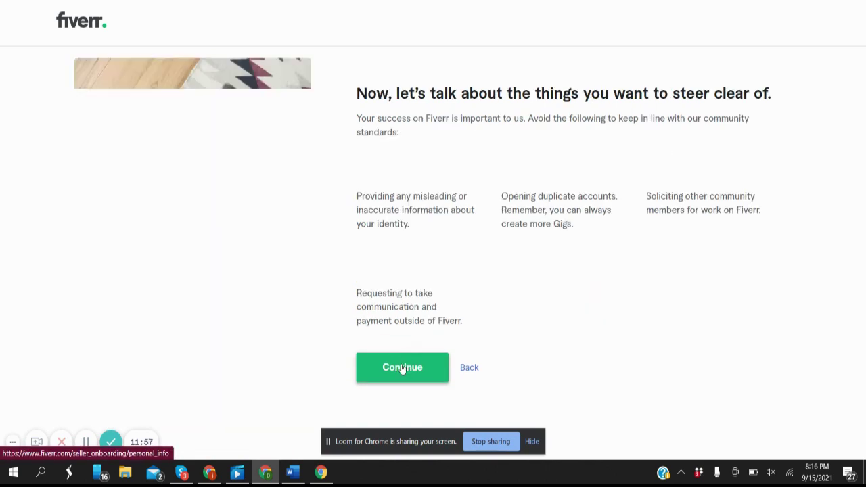
pyautogui.click(402, 367)
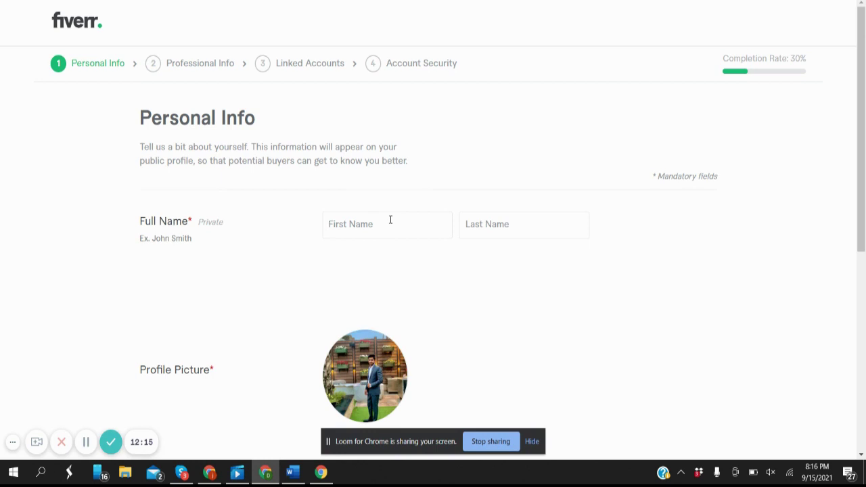
# Enter the seller's first and last name and continue to Professional Info
pyautogui.write('Adnan')
pyautogui.press('Tab')
pyautogui.write('al')
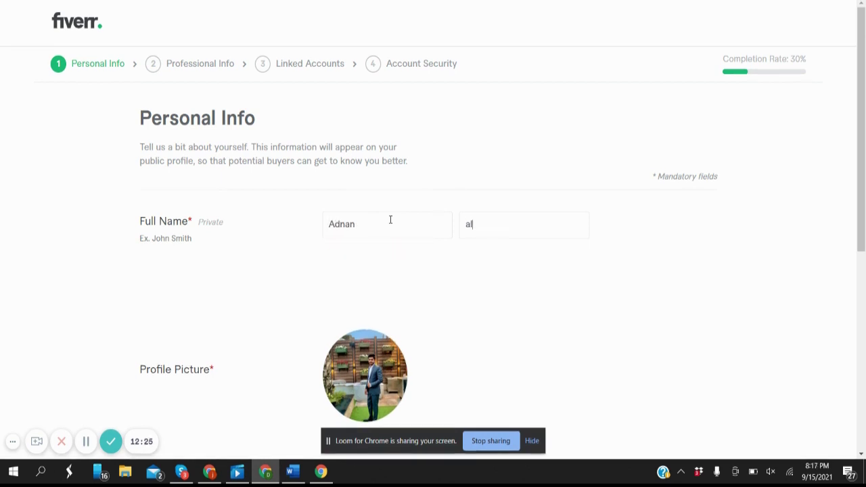
pyautogui.scroll(-2, 406, 261)
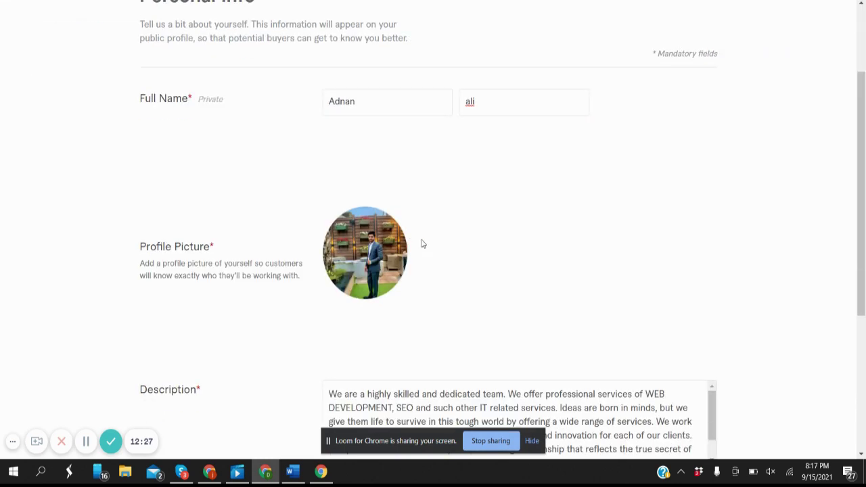
pyautogui.scroll(-3, 475, 262)
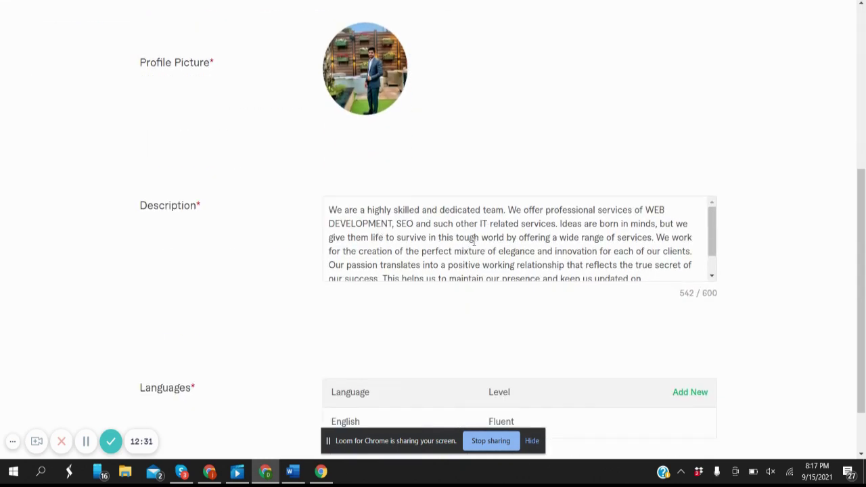
pyautogui.scroll(-1, 475, 240)
pyautogui.scroll(-1, 283, 276)
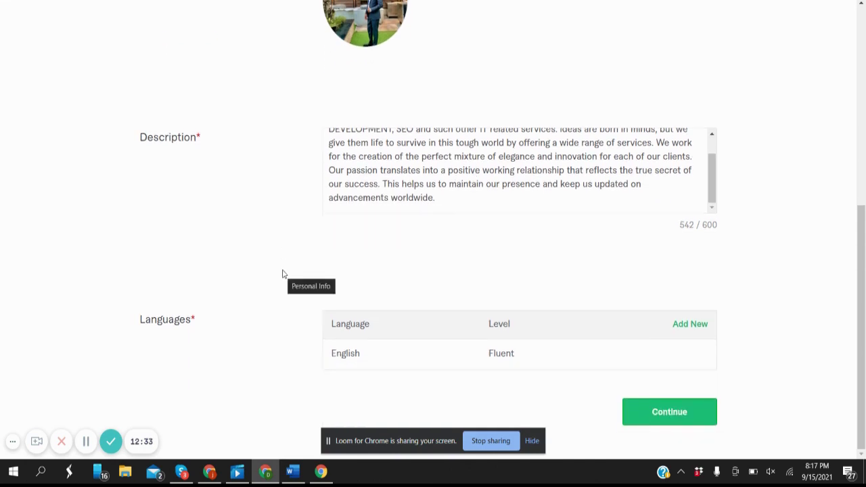
pyautogui.click(669, 414)
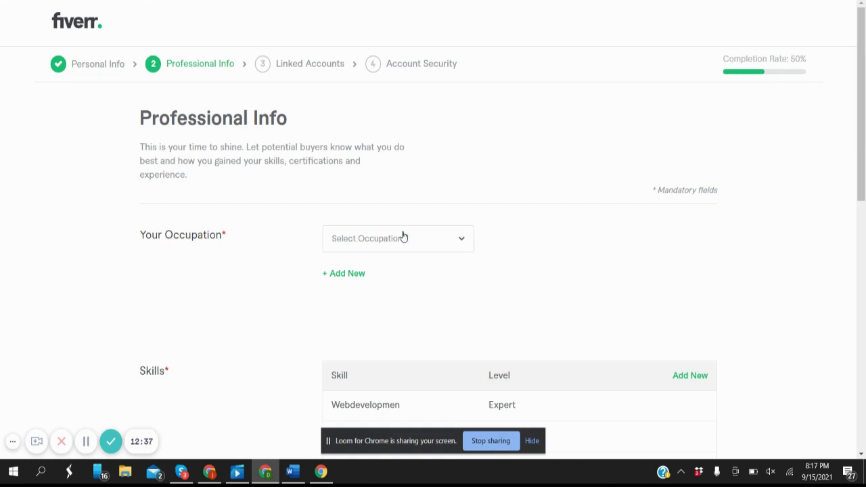
# Choose Programming & Tech as occupation and tick Game Development, Databases and Desktop applications skills
pyautogui.click(462, 240)
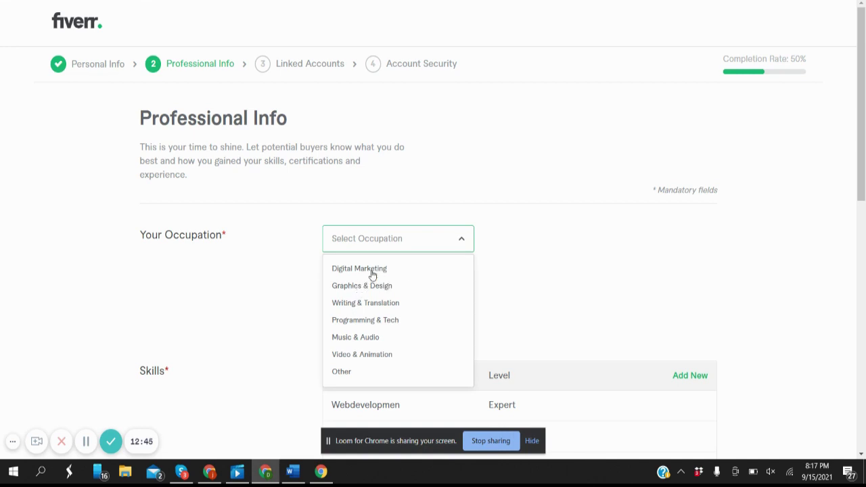
pyautogui.click(369, 321)
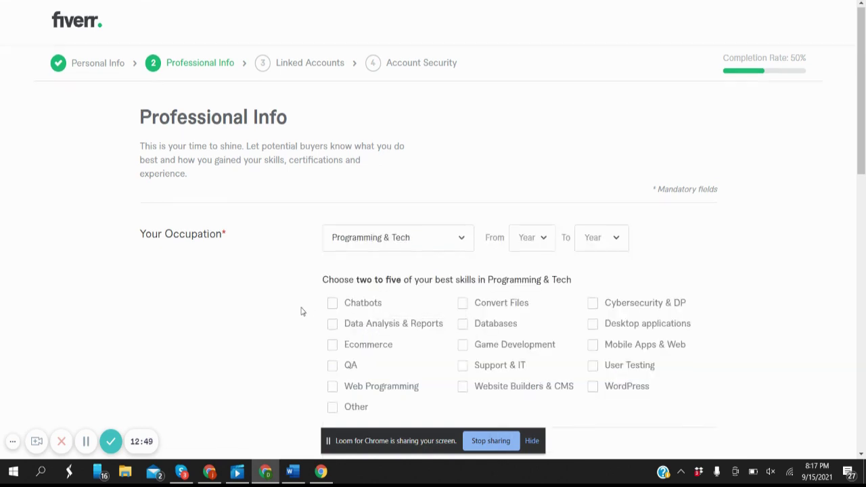
pyautogui.scroll(-2, 300, 309)
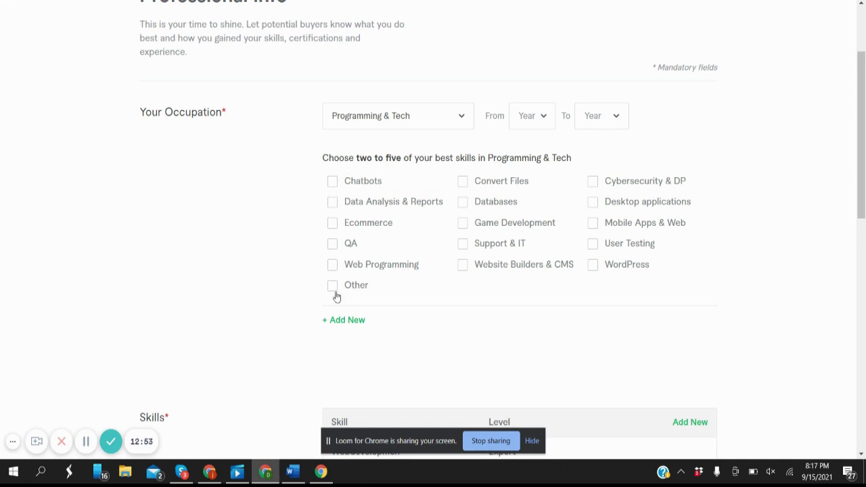
pyautogui.click(463, 224)
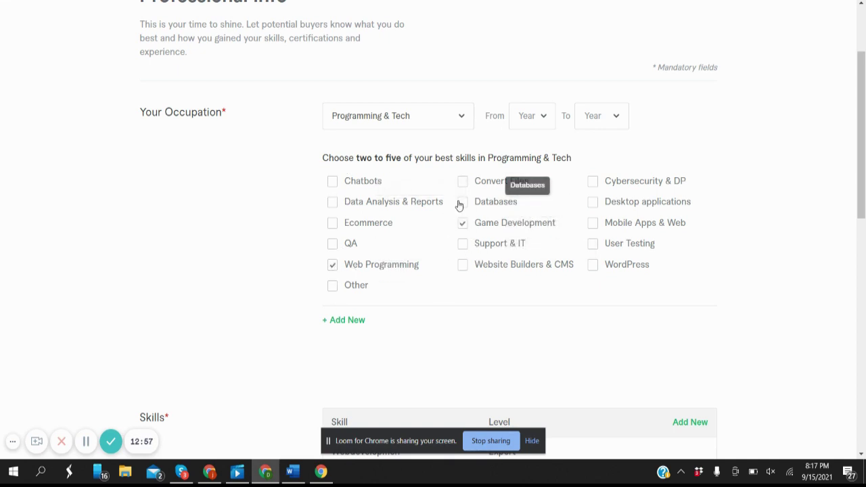
pyautogui.click(461, 203)
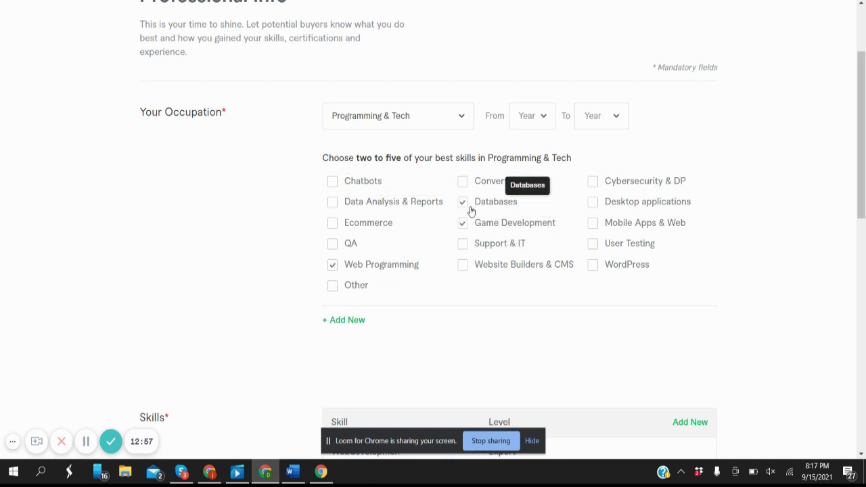
pyautogui.click(594, 203)
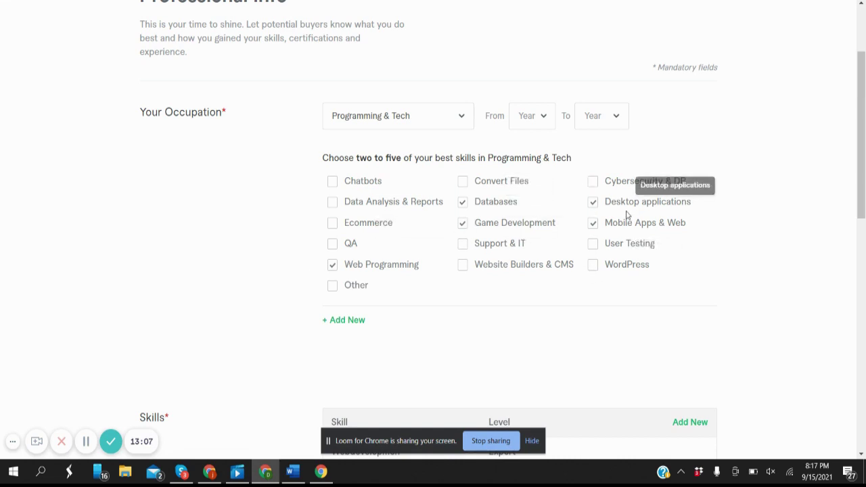
# Set the occupation years from 2013 to 2021 and add a second occupation row
pyautogui.click(548, 117)
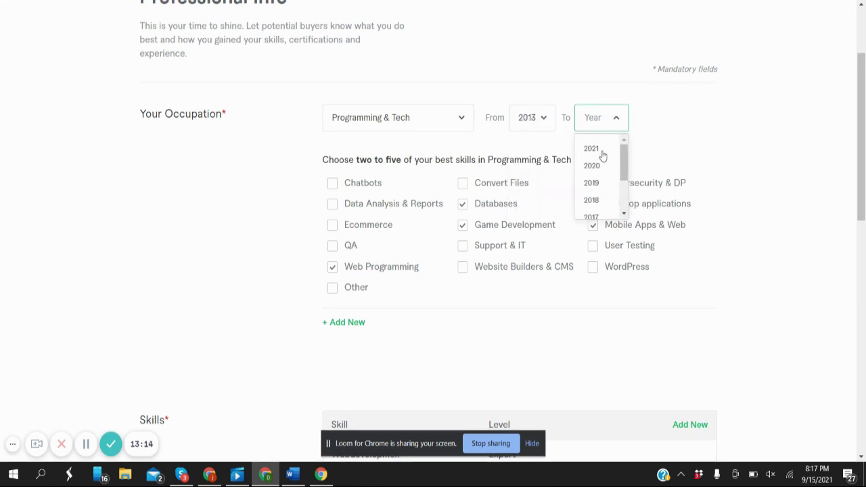
pyautogui.click(601, 153)
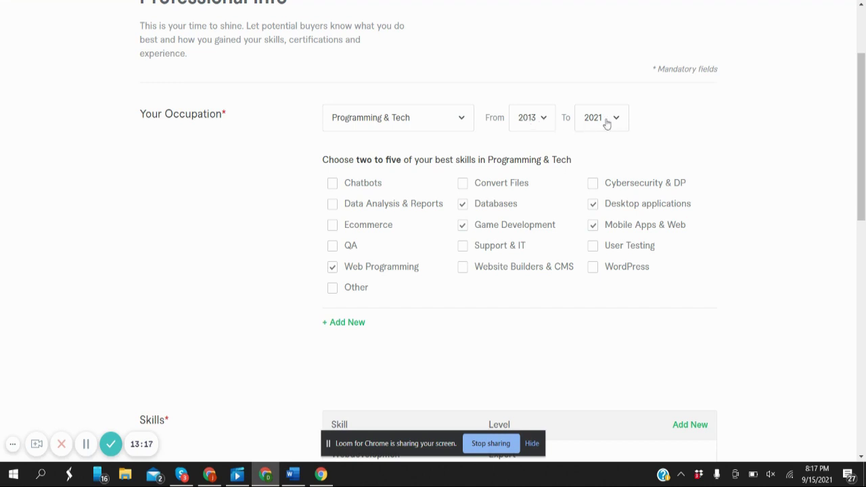
pyautogui.scroll(-3, 481, 314)
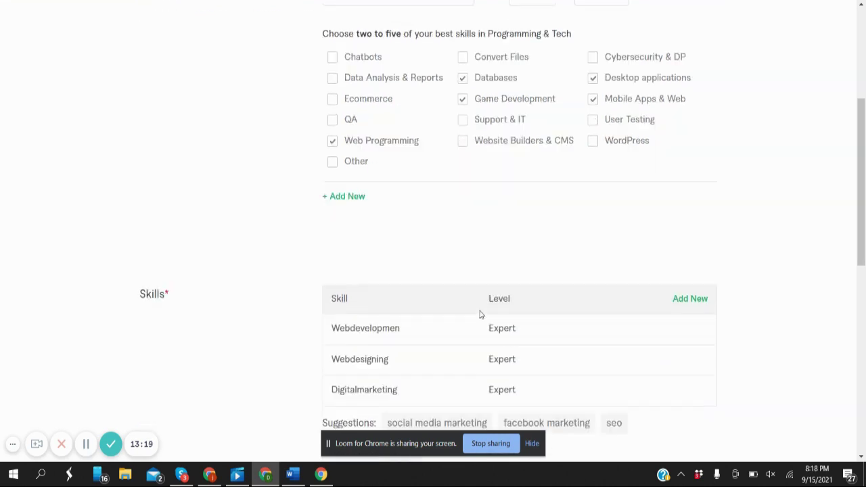
pyautogui.scroll(2, 340, 191)
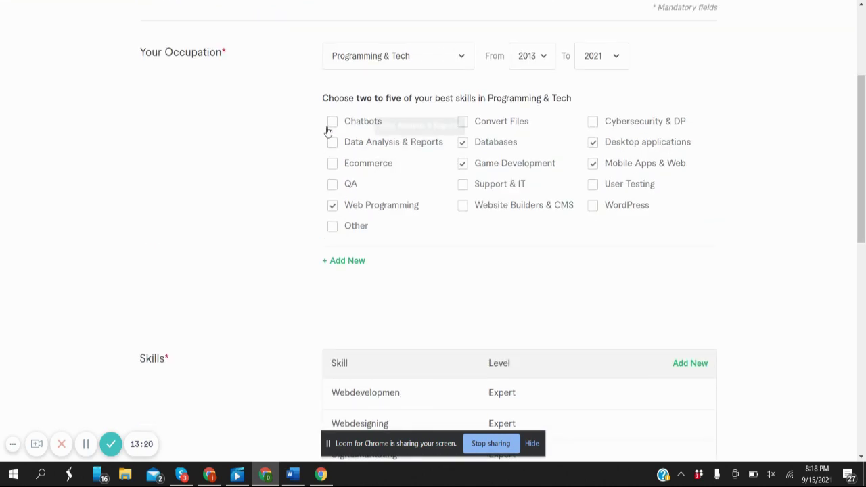
pyautogui.click(349, 264)
# Choose Digital Marketing as the second occupation
pyautogui.click(398, 271)
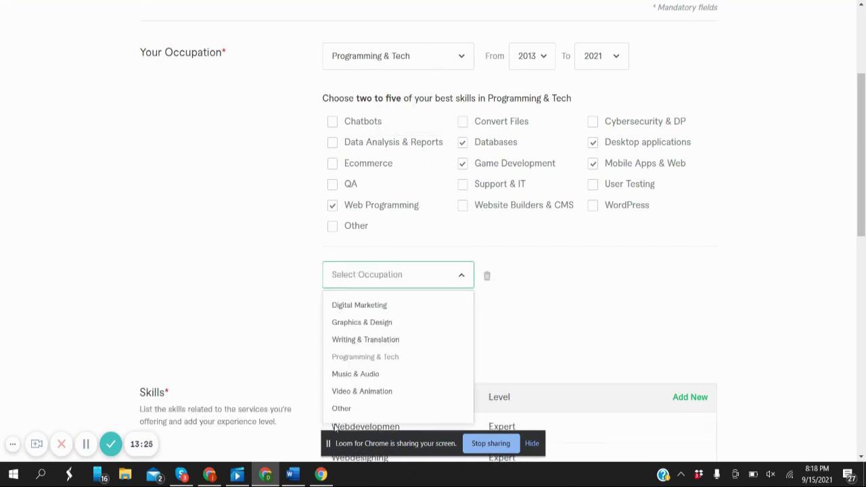
pyautogui.click(363, 305)
pyautogui.scroll(-2, 291, 305)
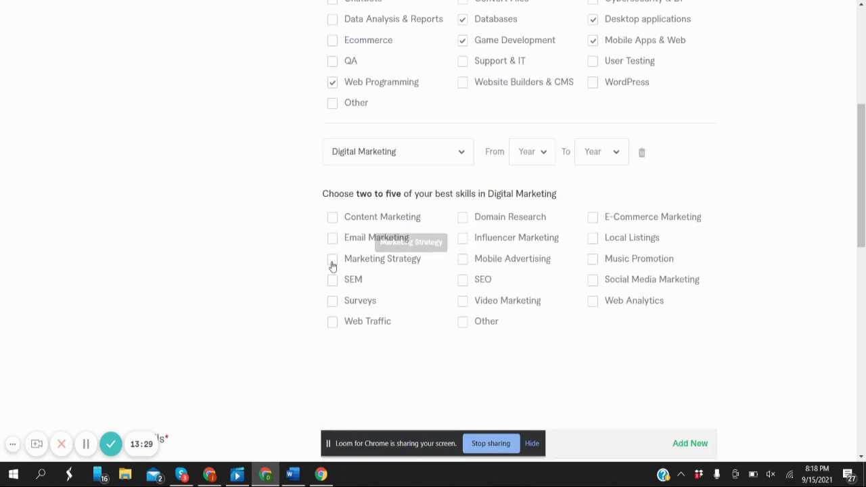
# Tick the SEO, SEM, Marketing Strategy, Social Media Marketing and Web Analytics skills
pyautogui.click(463, 279)
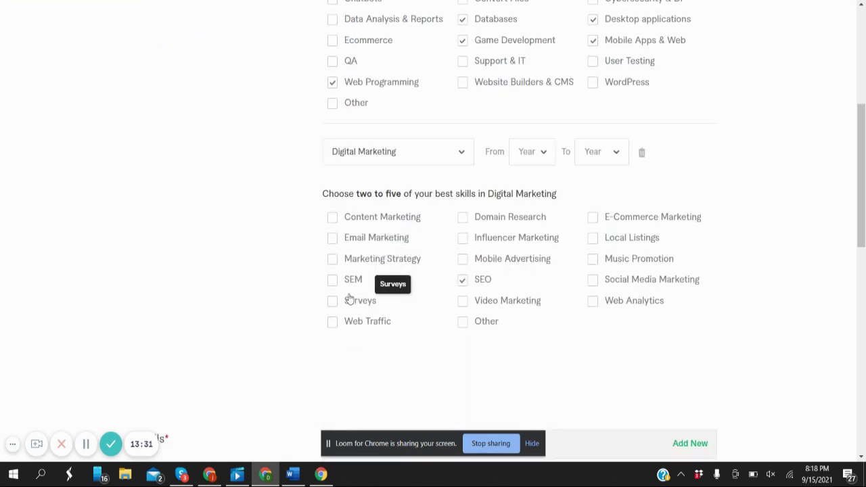
pyautogui.click(332, 280)
pyautogui.click(334, 261)
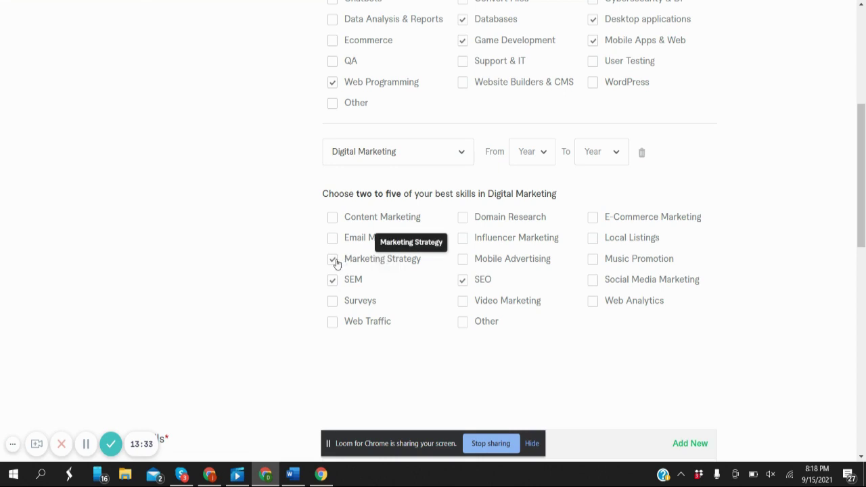
pyautogui.click(594, 282)
pyautogui.click(594, 303)
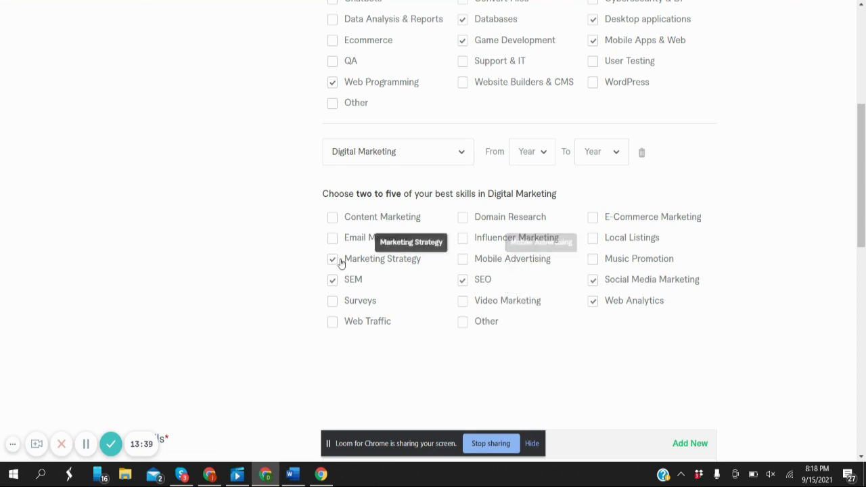
pyautogui.scroll(-3, 261, 317)
pyautogui.scroll(3, 456, 227)
pyautogui.scroll(5, 454, 226)
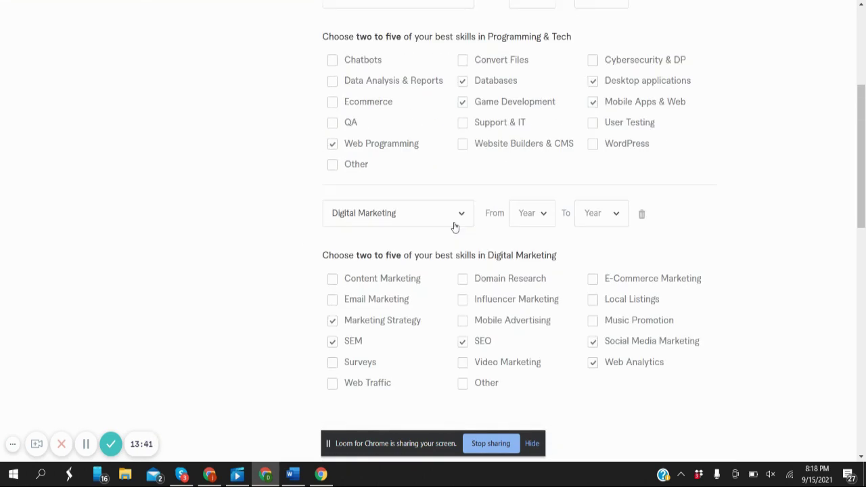
# Enter doviotech.com as the personal website and submit Professional Info to reach Linked Accounts
pyautogui.scroll(-5, 255, 332)
pyautogui.scroll(-5, 256, 332)
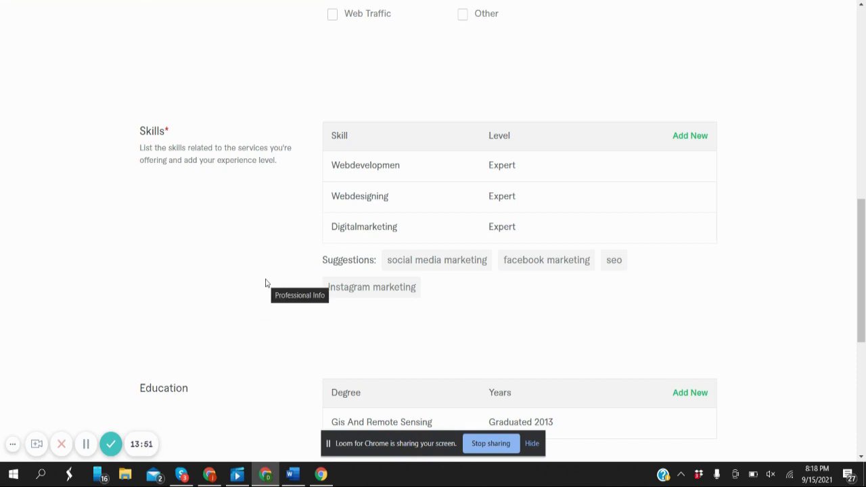
pyautogui.scroll(-4, 266, 284)
pyautogui.scroll(1, 266, 284)
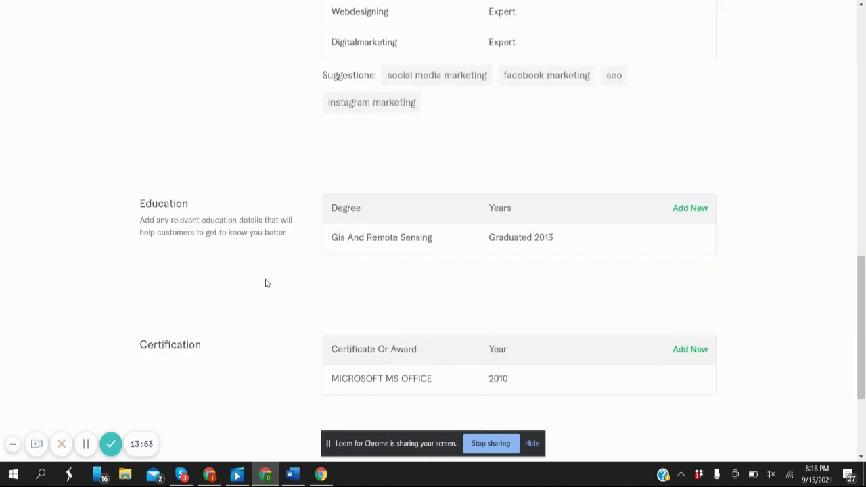
pyautogui.scroll(3, 267, 284)
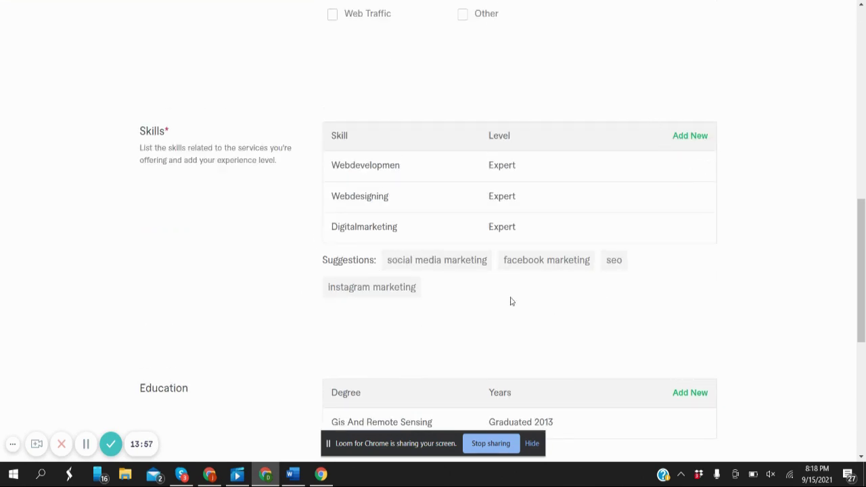
pyautogui.scroll(-3, 344, 319)
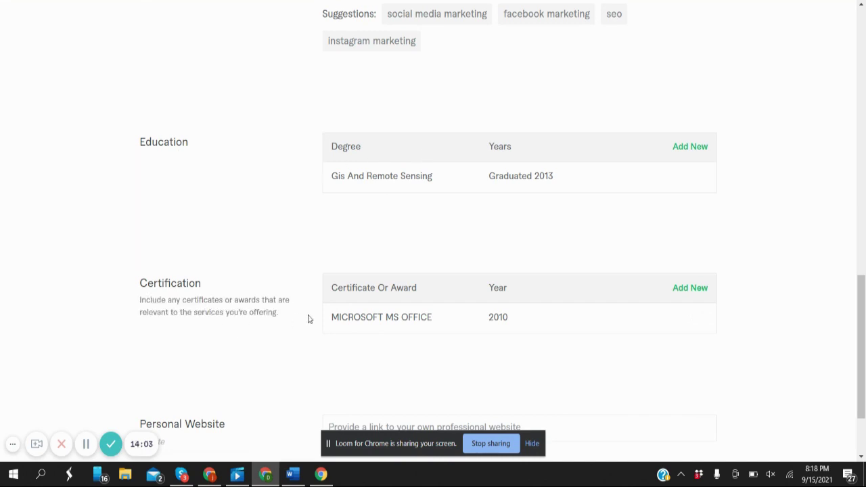
pyautogui.scroll(-2, 307, 319)
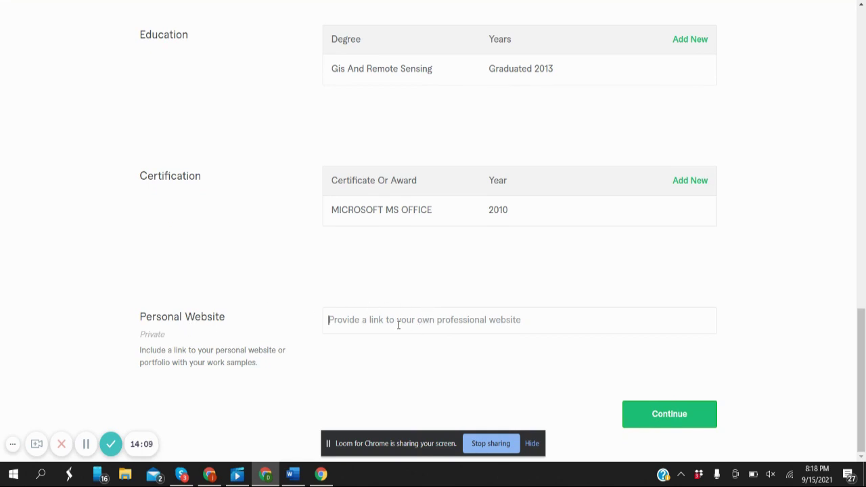
pyautogui.write('do')
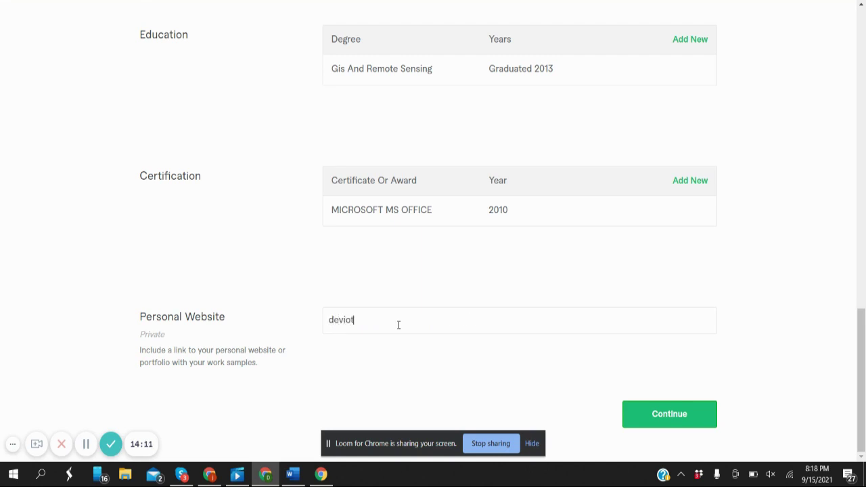
pyautogui.write('viotech.com')
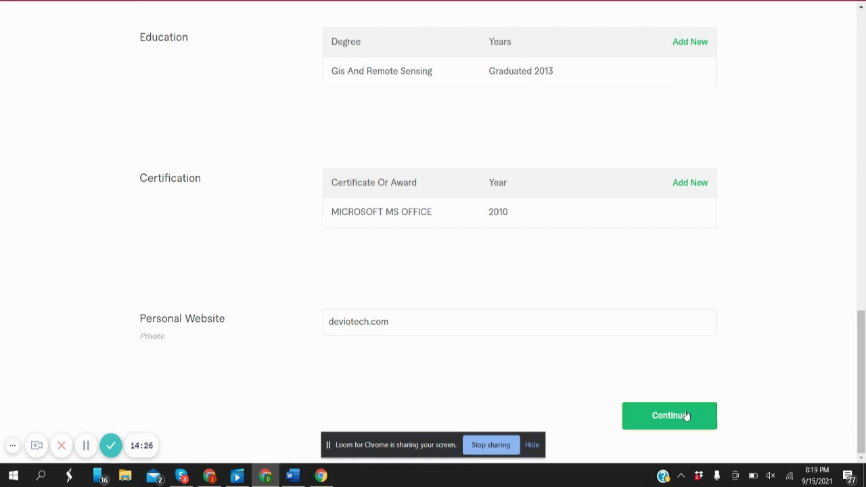
pyautogui.click(685, 415)
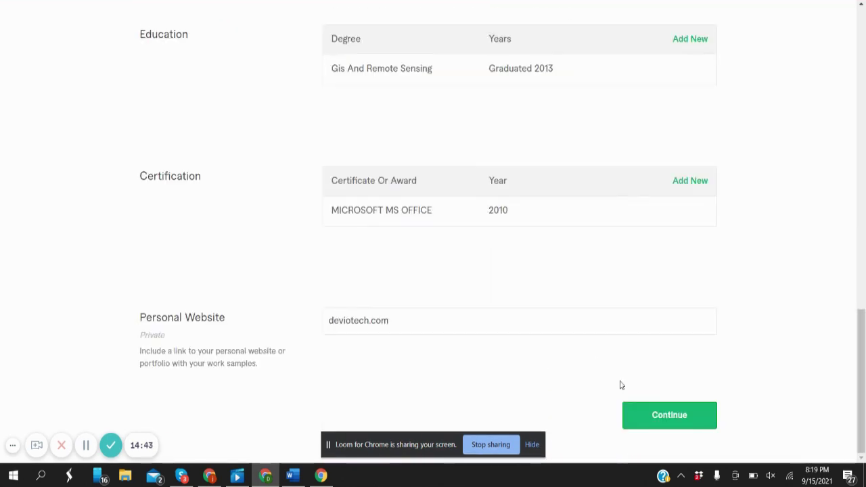
pyautogui.click(661, 414)
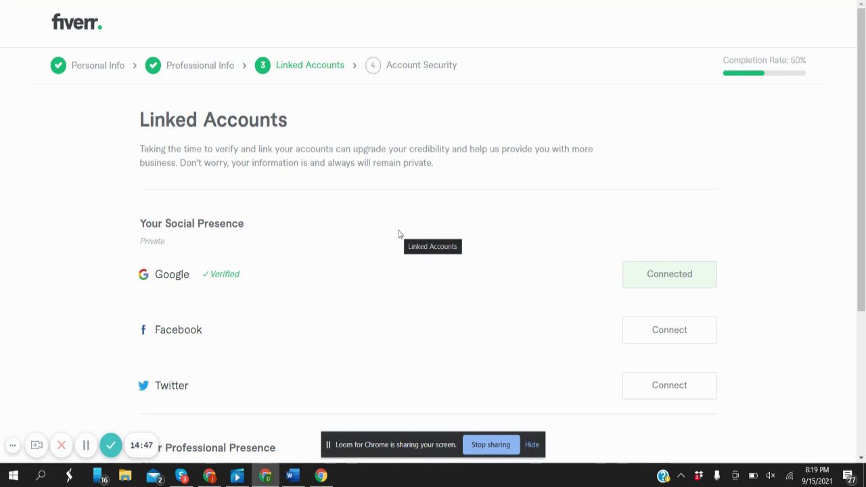
pyautogui.moveTo(805, 61); pyautogui.dragTo(722, 62)
pyautogui.click(756, 62)
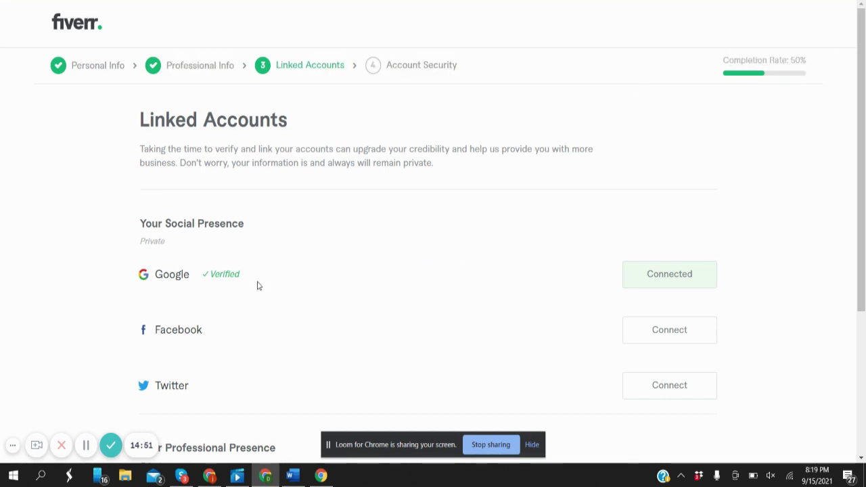
pyautogui.scroll(-3, 279, 263)
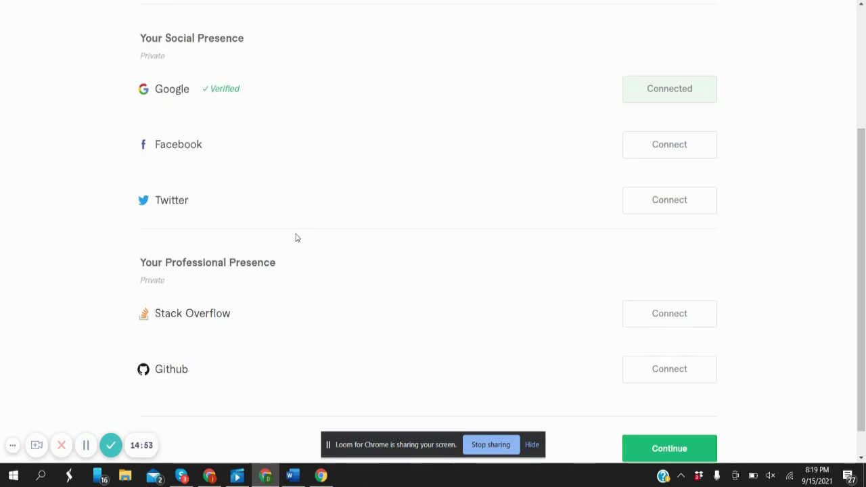
pyautogui.scroll(-1, 296, 237)
pyautogui.scroll(1, 296, 238)
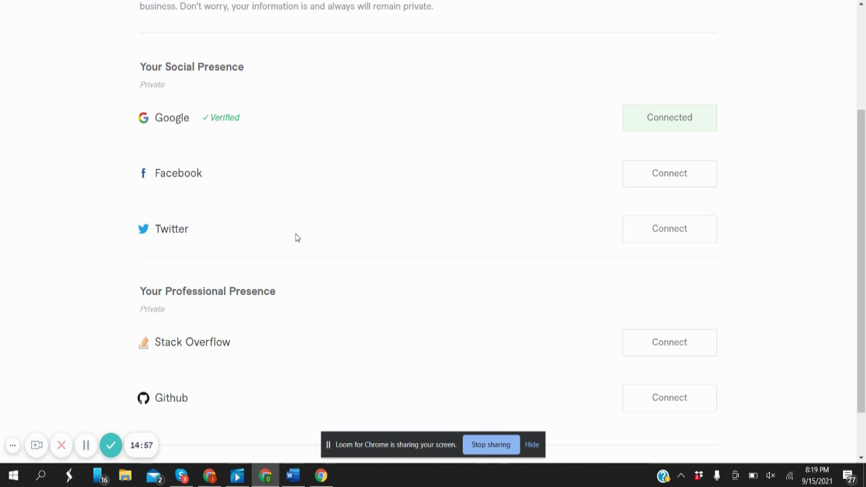
pyautogui.scroll(-1, 324, 273)
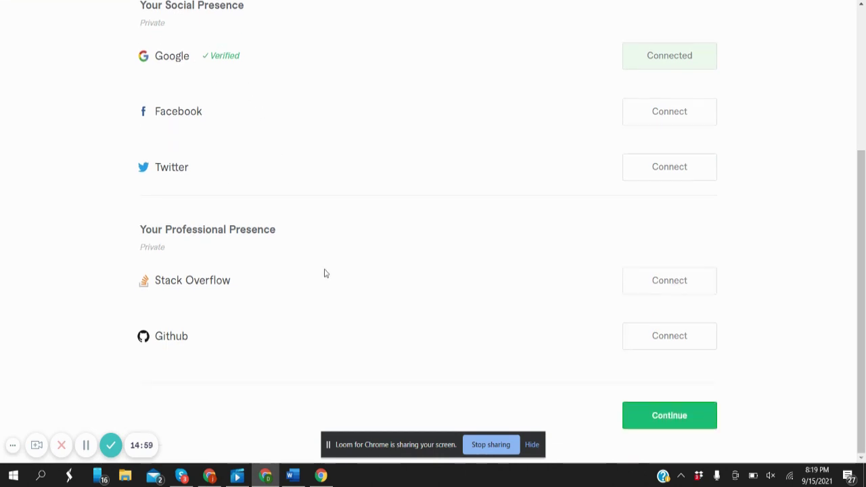
pyautogui.scroll(4, 324, 273)
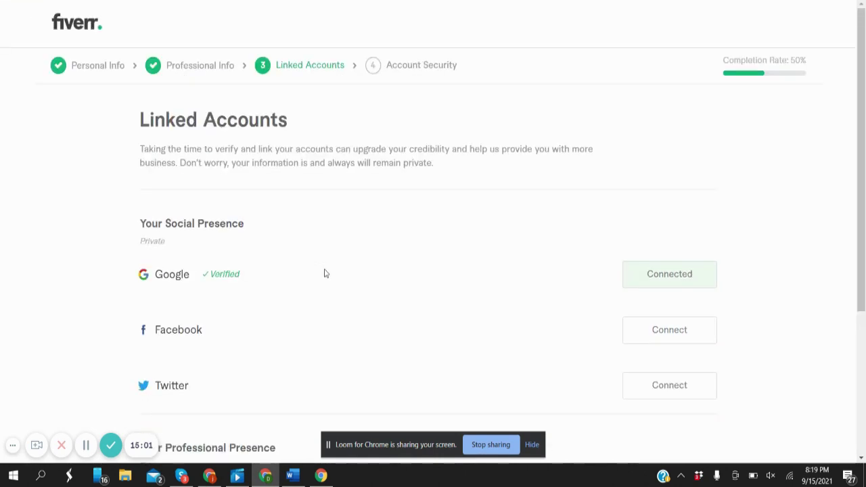
pyautogui.scroll(-3, 399, 163)
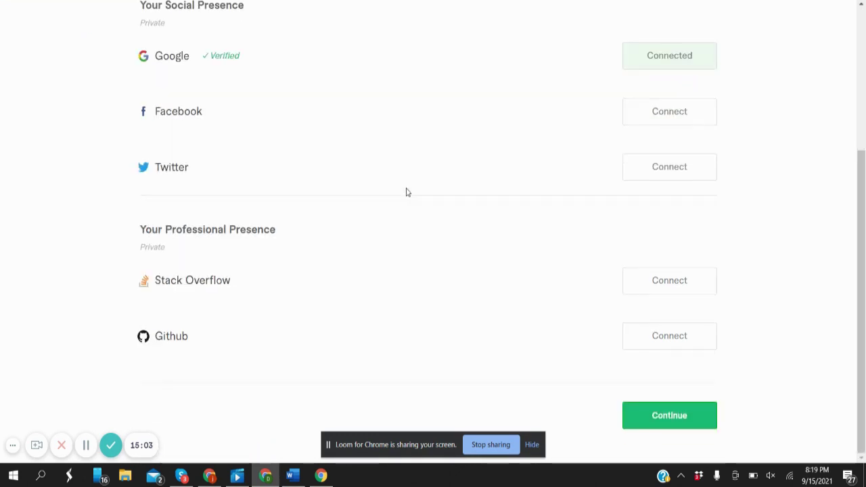
# Advance to Account Security, try finishing, and note the 65% minimum completion notice before returning to edit
pyautogui.click(684, 416)
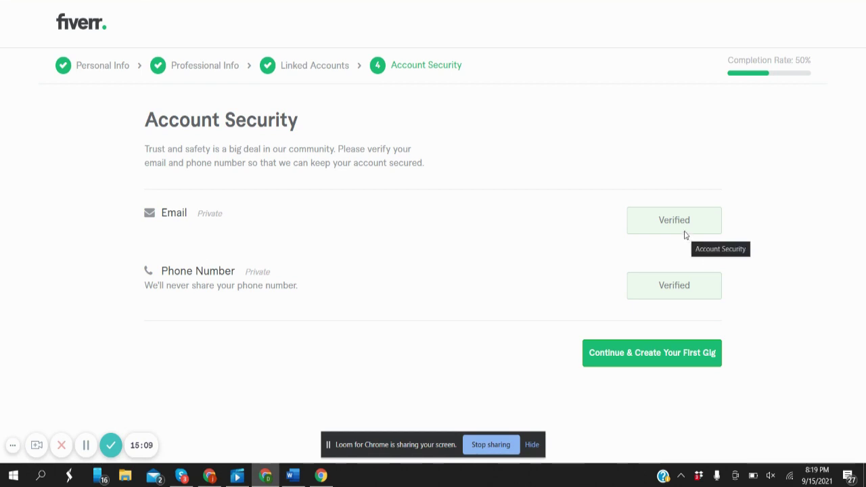
pyautogui.click(657, 352)
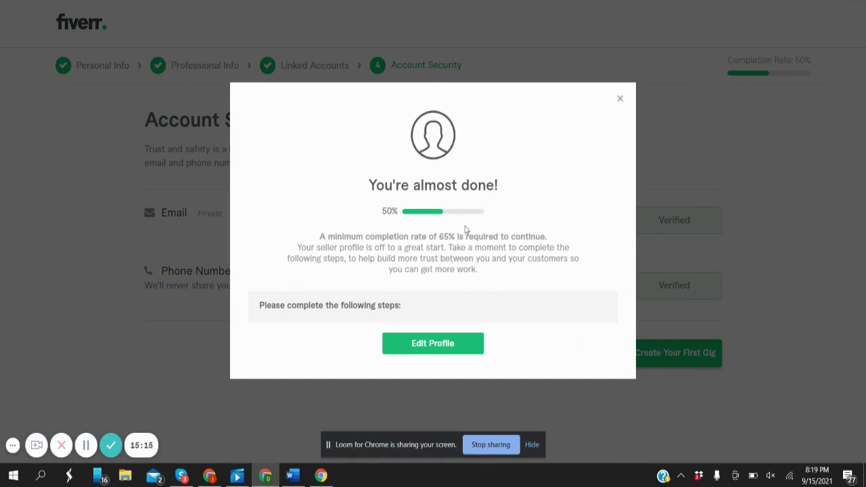
pyautogui.moveTo(440, 236); pyautogui.dragTo(459, 238)
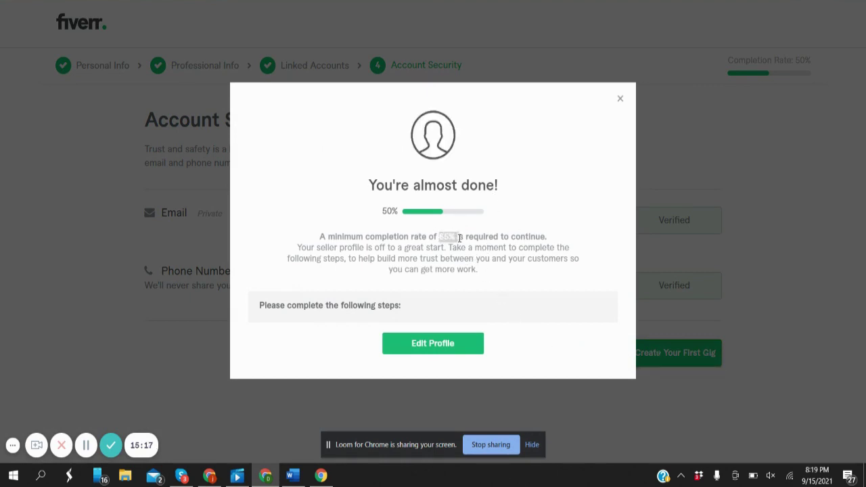
pyautogui.click(436, 345)
# Go back to Linked Accounts, check the 70% completion rate, and scroll down to Continue
pyautogui.click(315, 64)
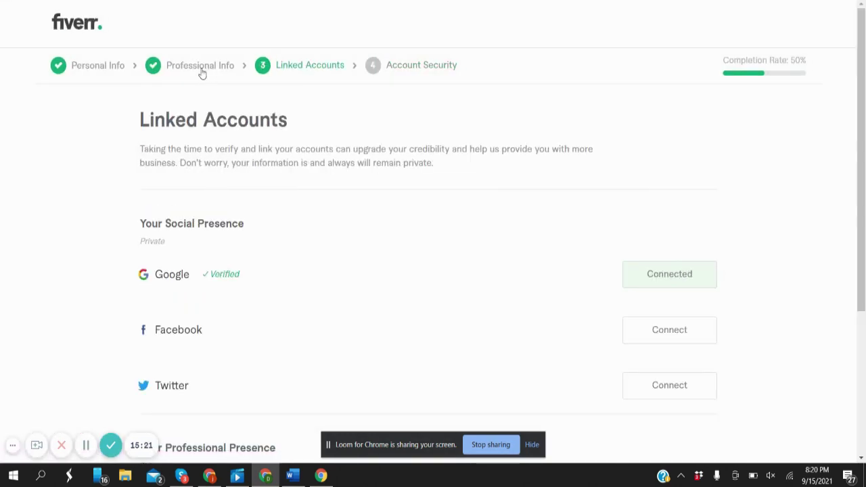
pyautogui.scroll(-2, 60, 282)
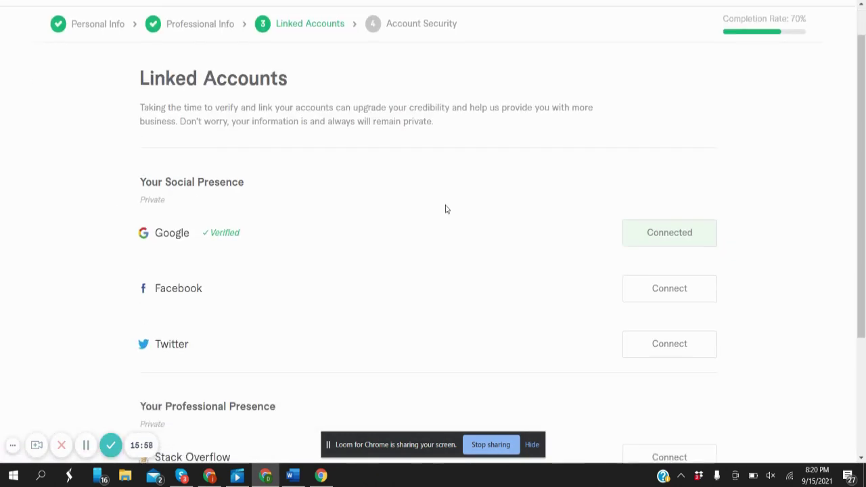
pyautogui.scroll(1, 445, 209)
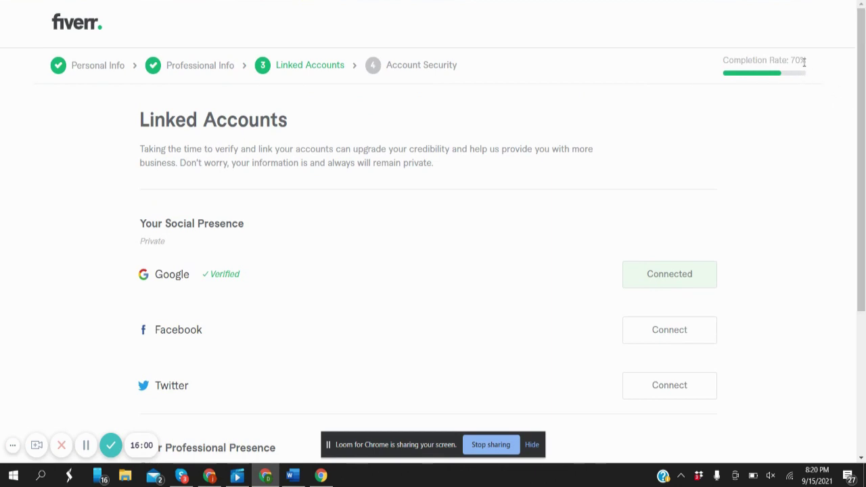
pyautogui.moveTo(805, 61); pyautogui.dragTo(732, 62)
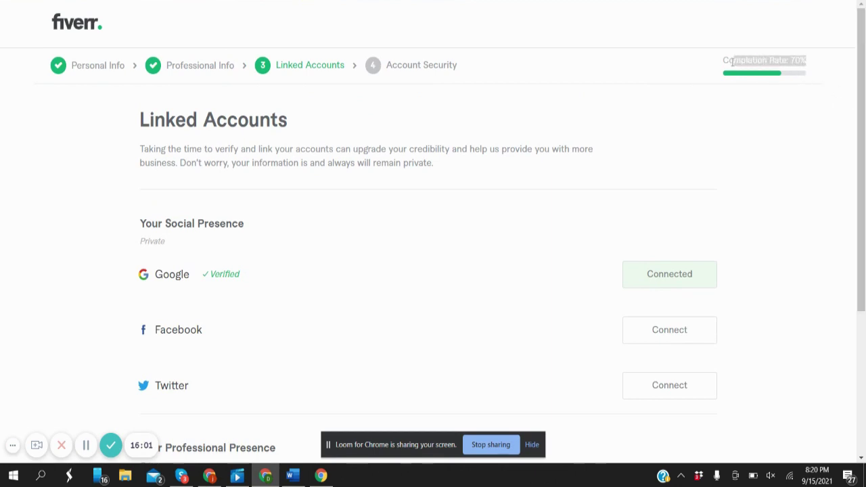
pyautogui.click(803, 62)
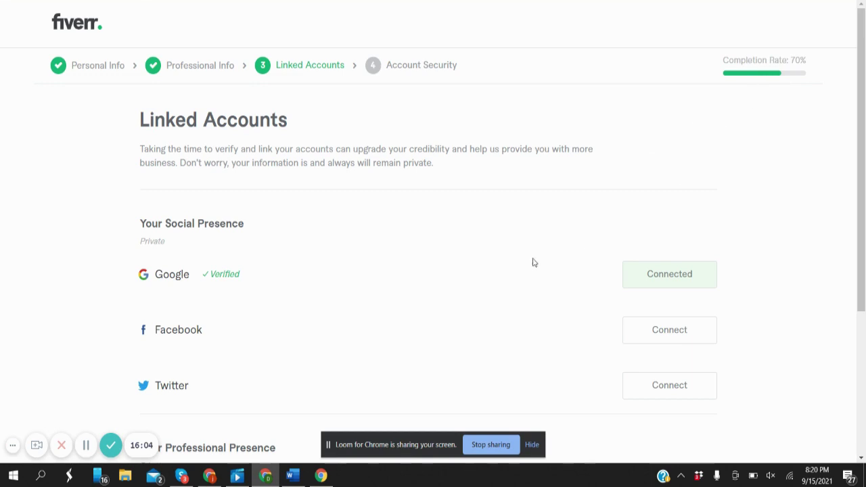
pyautogui.scroll(-2, 417, 289)
pyautogui.scroll(-1, 416, 289)
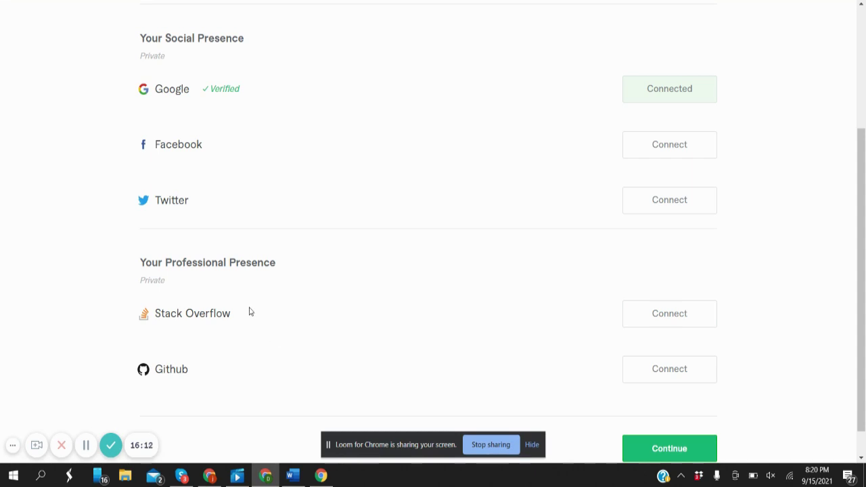
pyautogui.scroll(-1, 422, 271)
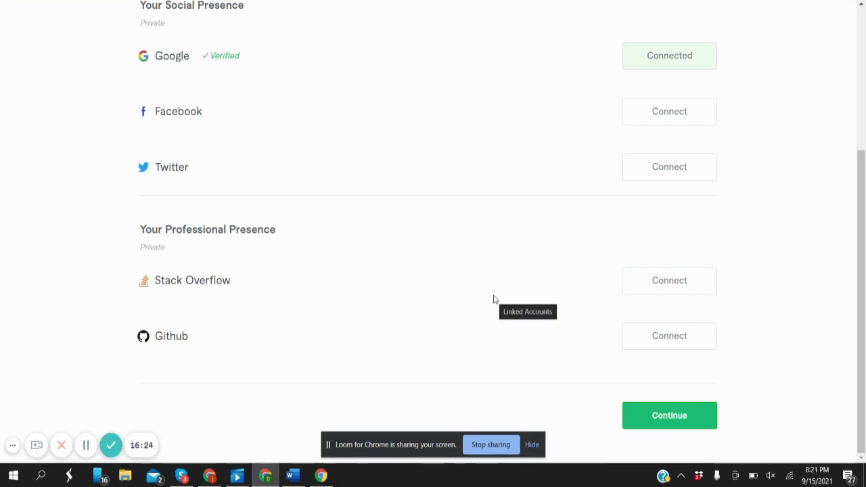
# Complete onboarding at 70% and choose Create a Gig from the All Done dialog
pyautogui.click(663, 415)
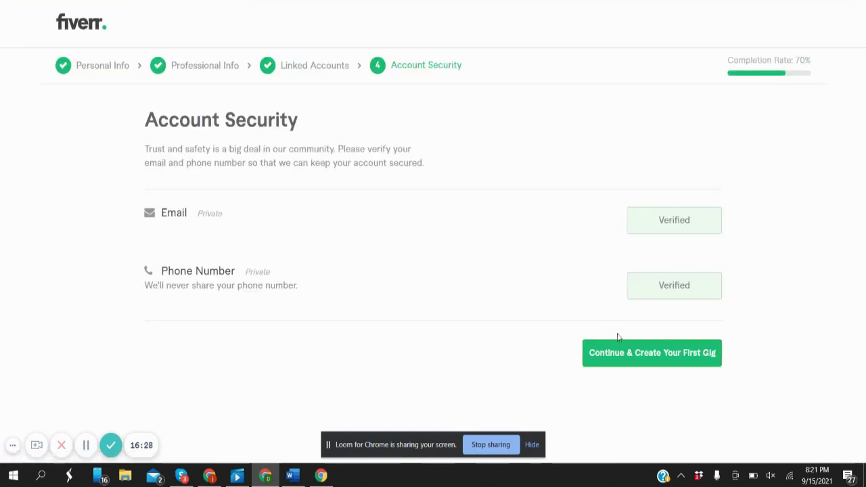
pyautogui.click(640, 354)
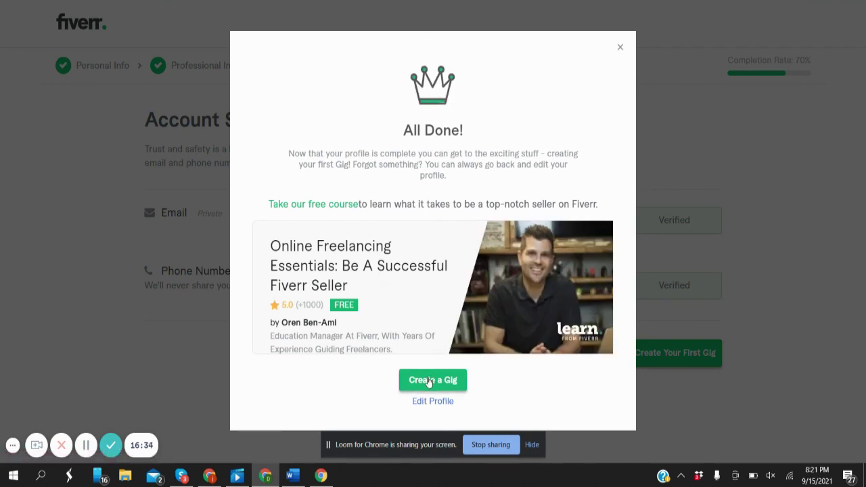
pyautogui.click(427, 384)
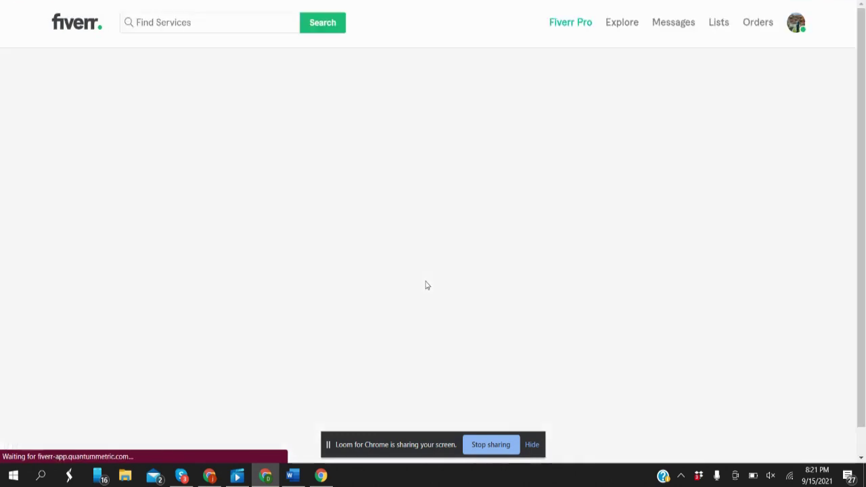